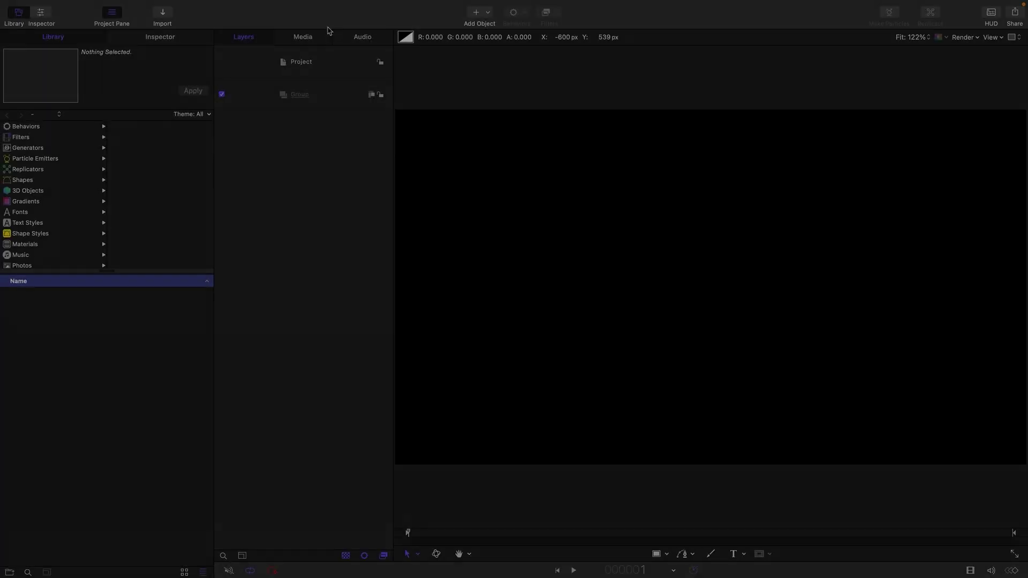
Enable the 'EXTREME copy' layer so EXTREME BEVELLER renders, and select its Group.
key(super+3)
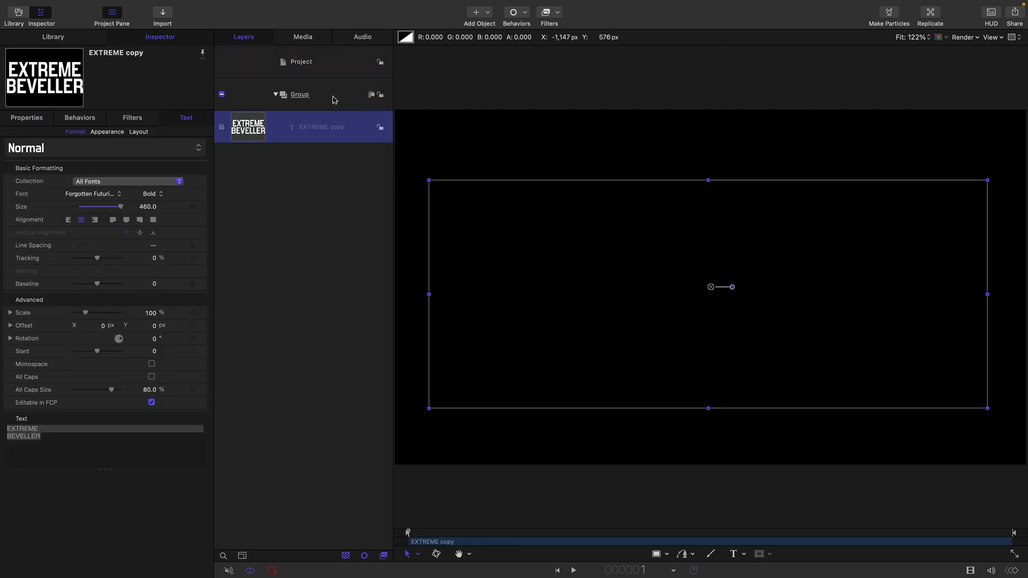
click(221, 128)
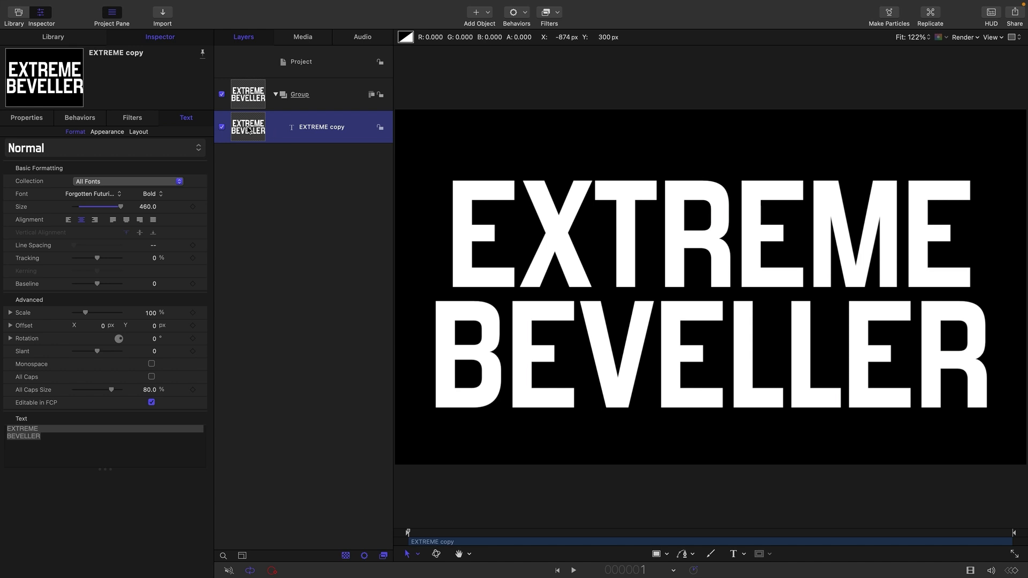
click(252, 94)
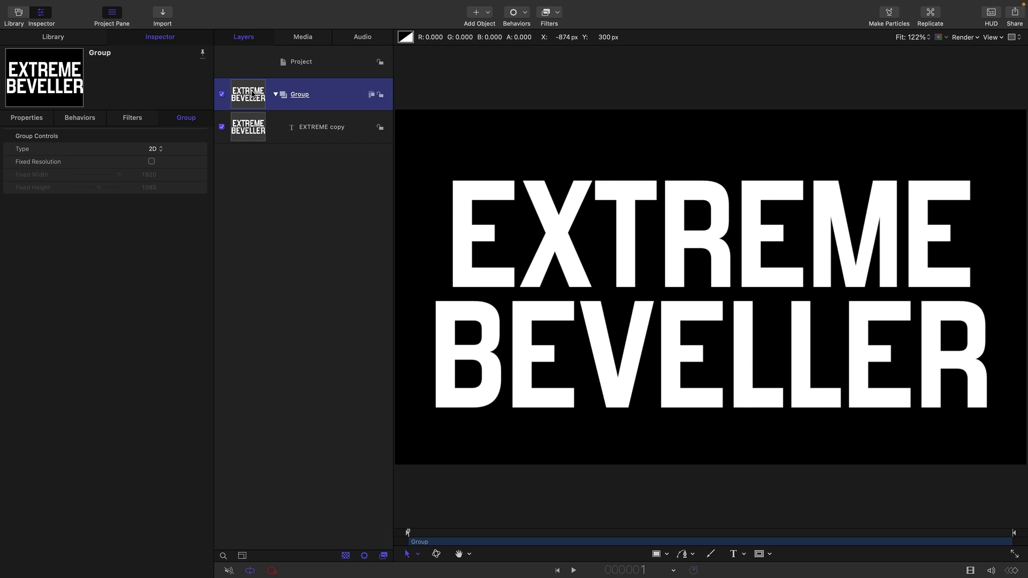
Make a clone layer of the Group, then duplicate Group 1 along with its clone.
right_click(252, 94)
click(291, 277)
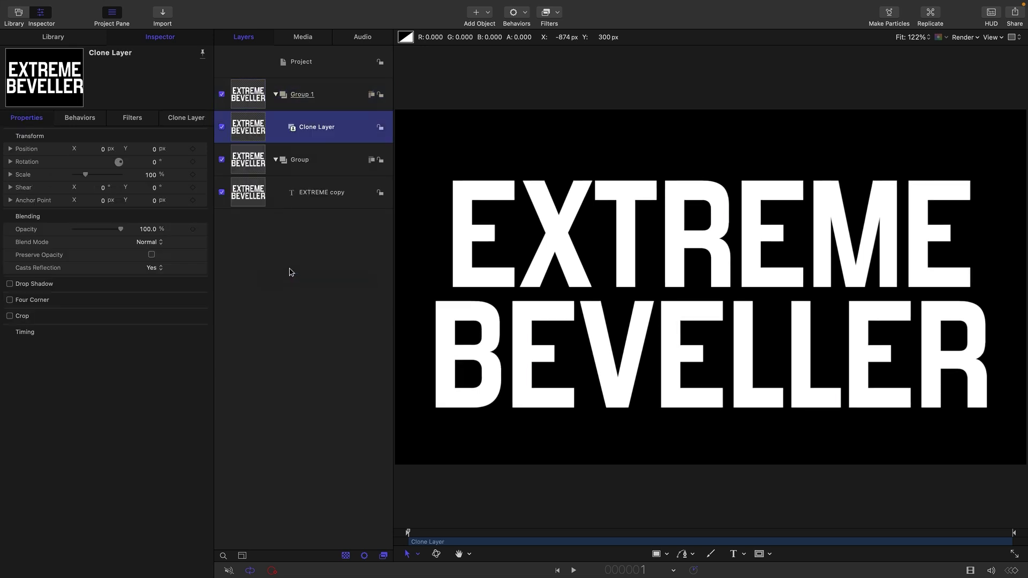
click(251, 97)
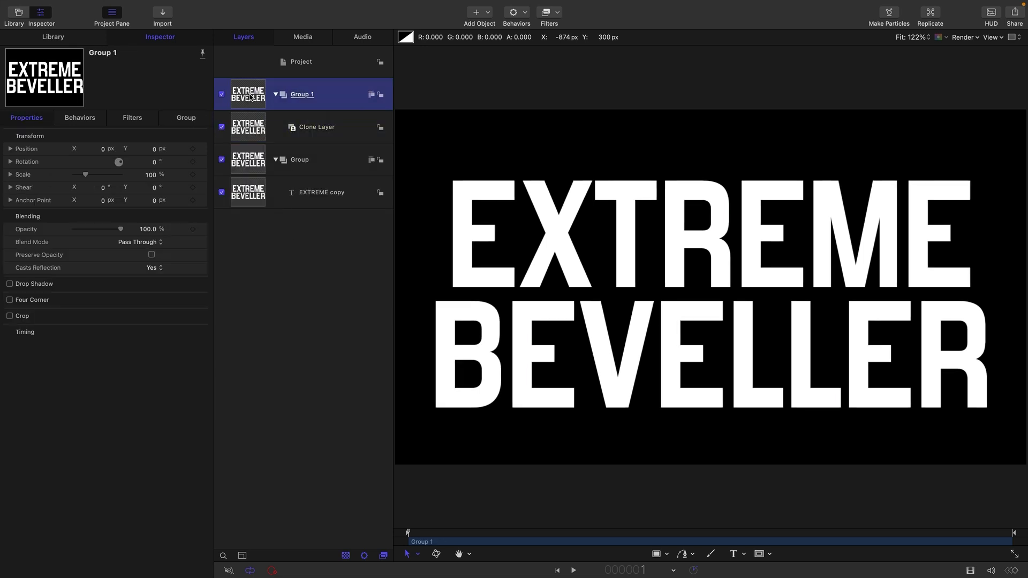
right_click(250, 96)
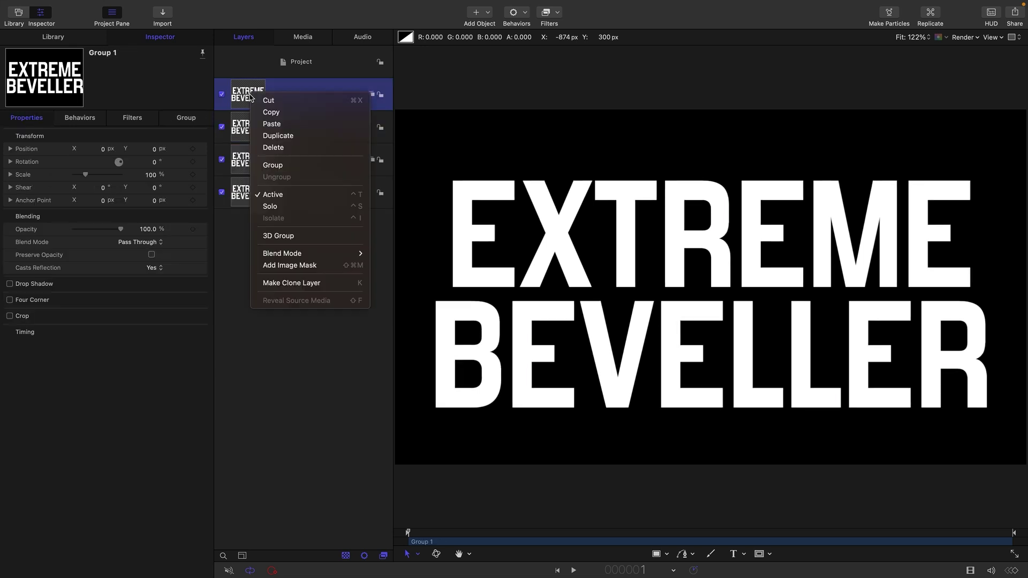
click(270, 137)
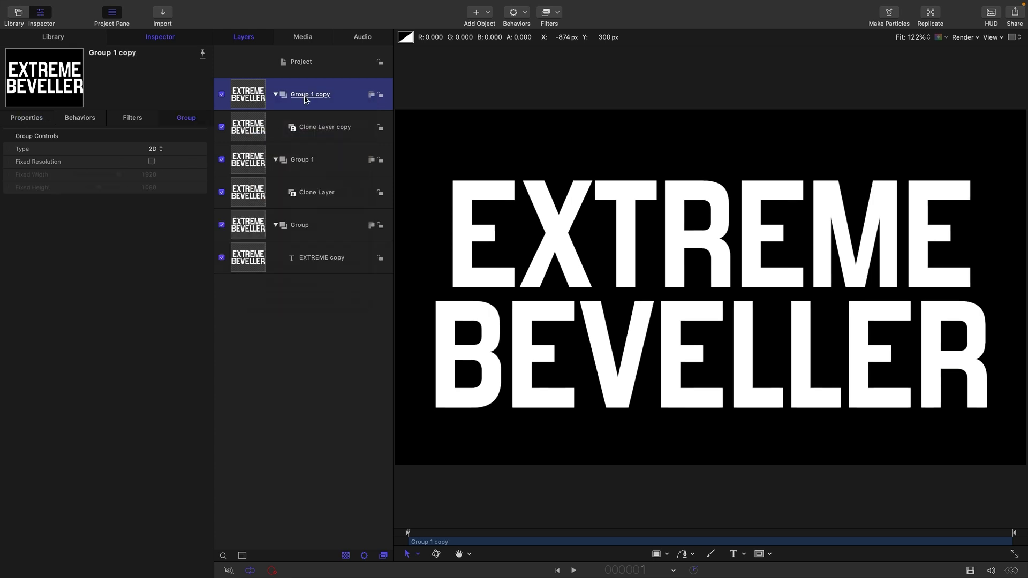
Rename the groups Result, Height Map and Base, and disable Base and Height Map.
double_click(306, 100)
text(Result)
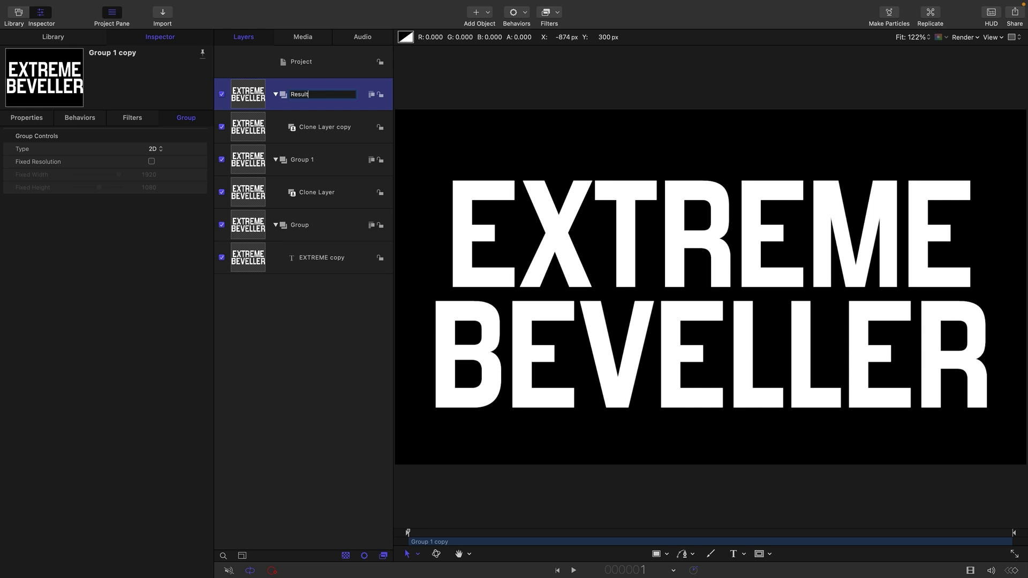
double_click(269, 151)
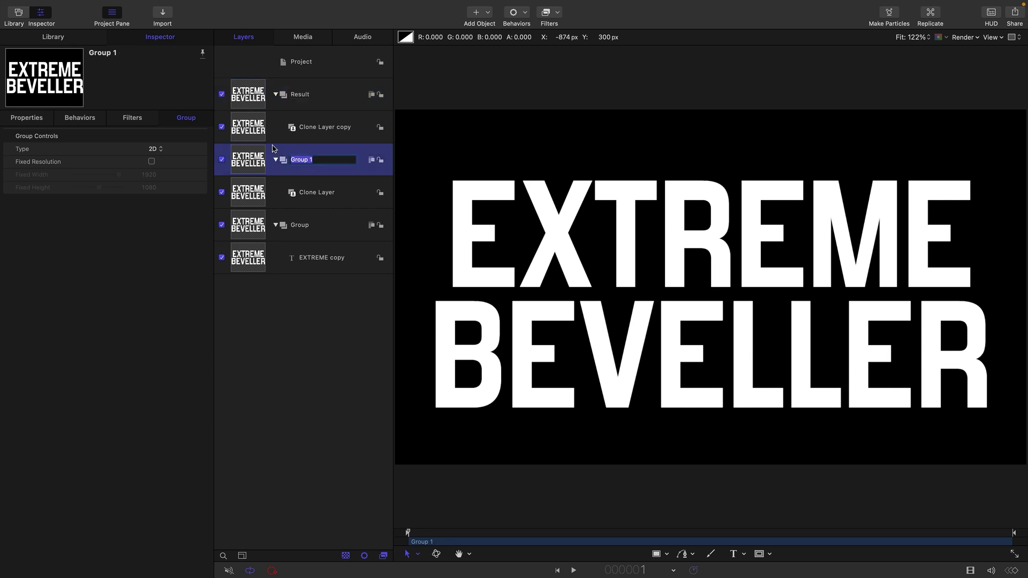
text(Height Map)
key(Return)
double_click(312, 226)
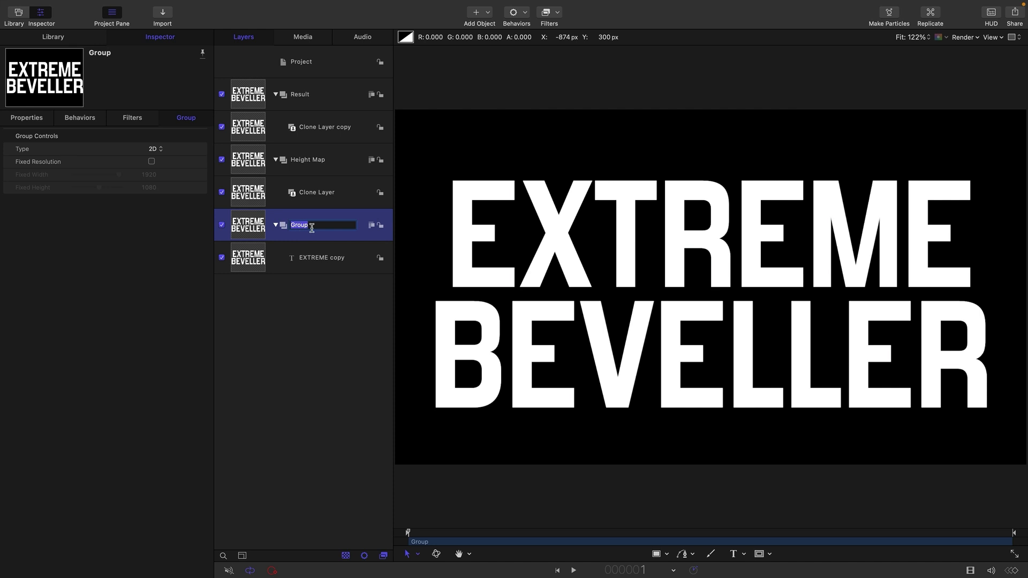
text(Base)
key(Return)
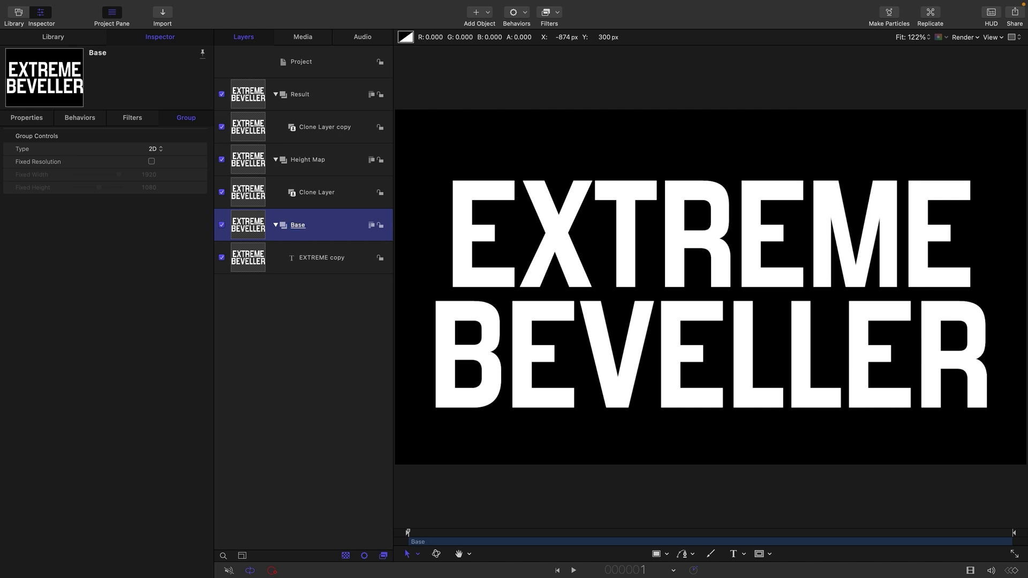
click(222, 226)
click(222, 160)
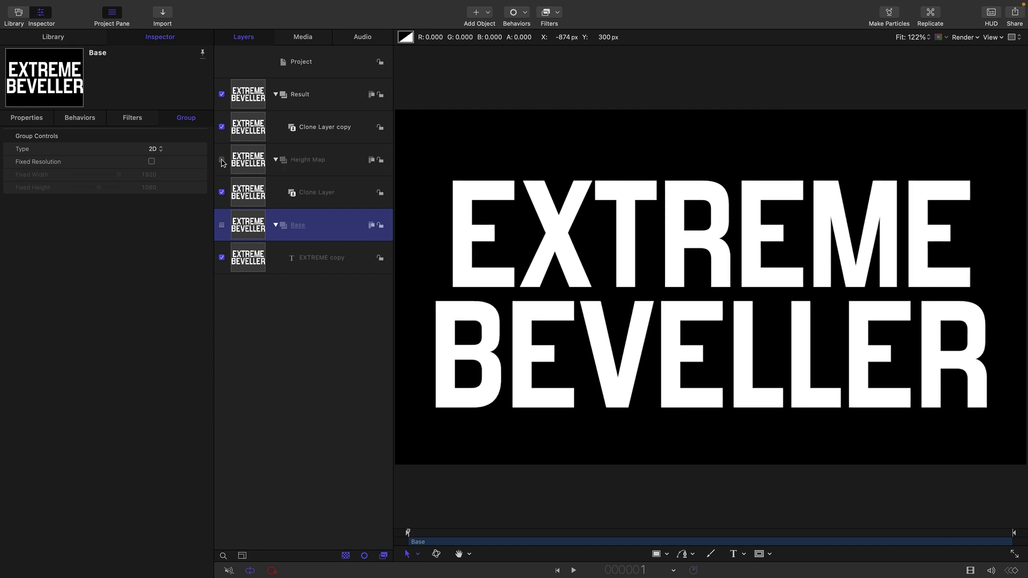
Add an Indent filter to Result with Softness 1.0, lower Ambient, and Height Map as height map.
click(243, 95)
mouse_move(531, 10)
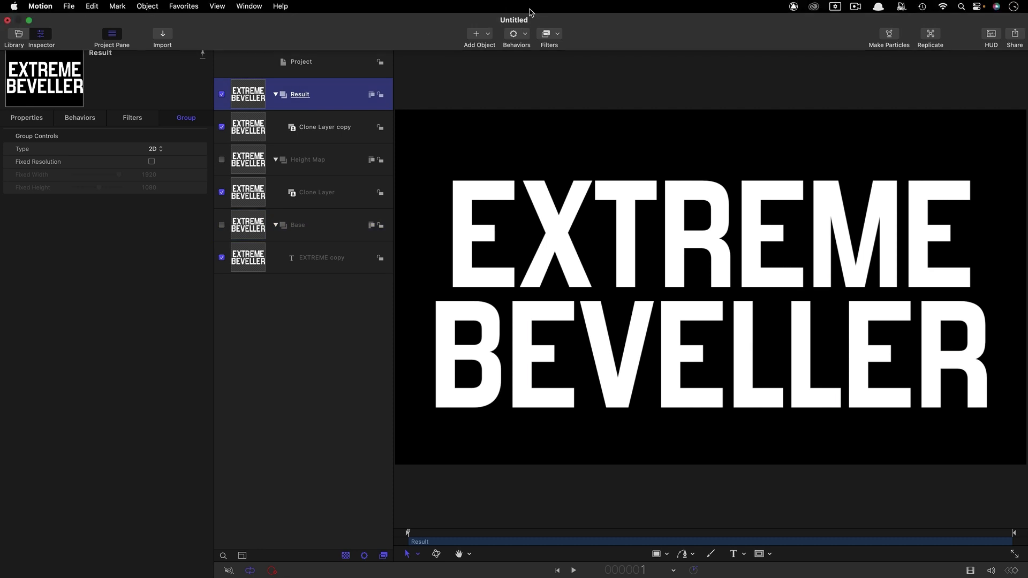
click(558, 34)
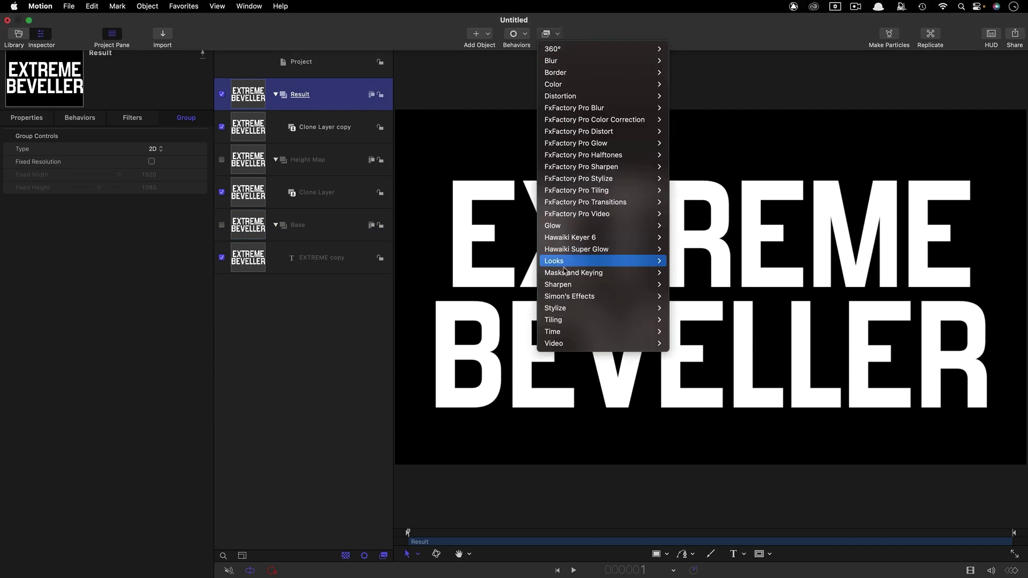
mouse_move(573, 310)
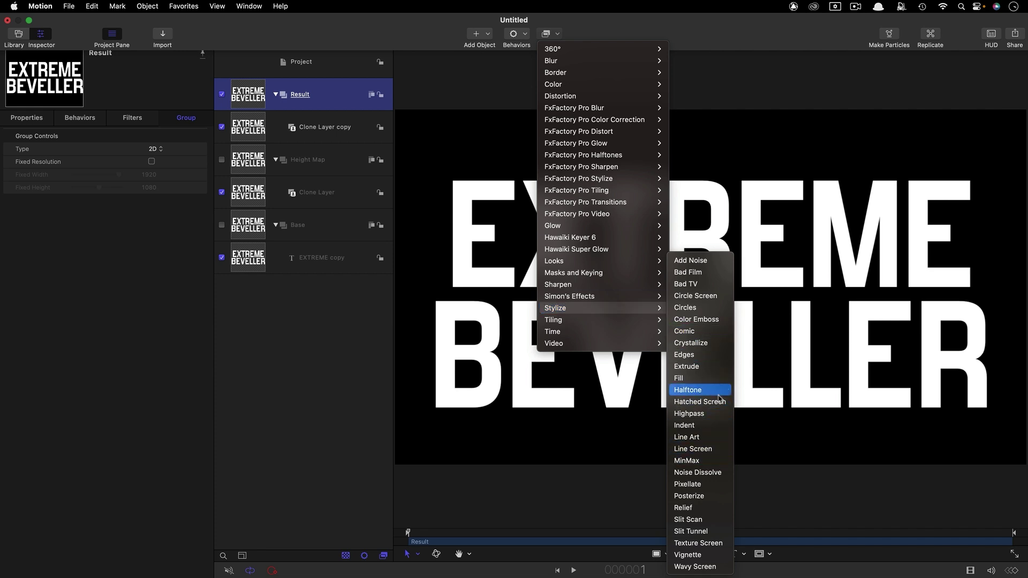
click(717, 425)
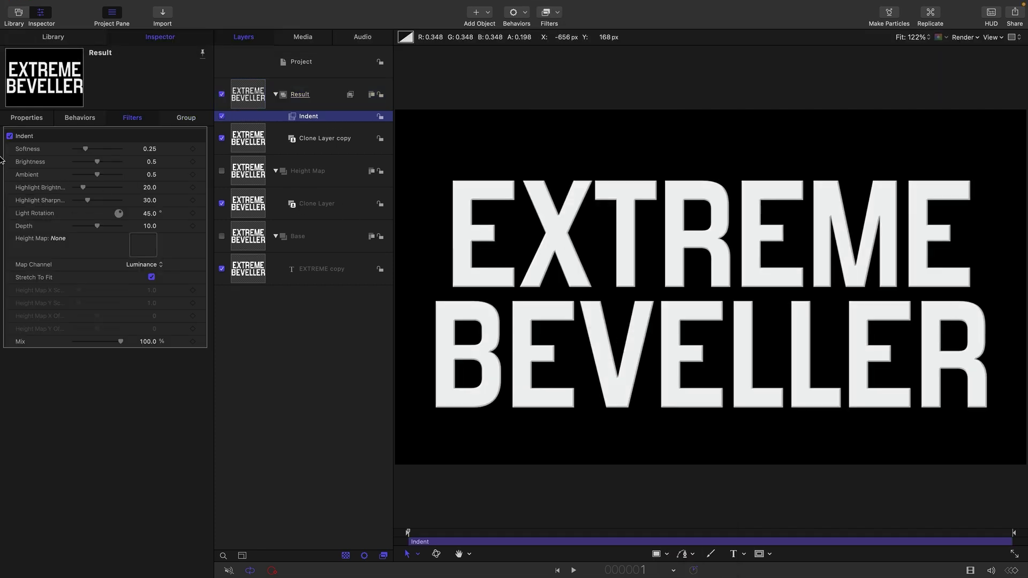
drag(86, 149, 121, 150)
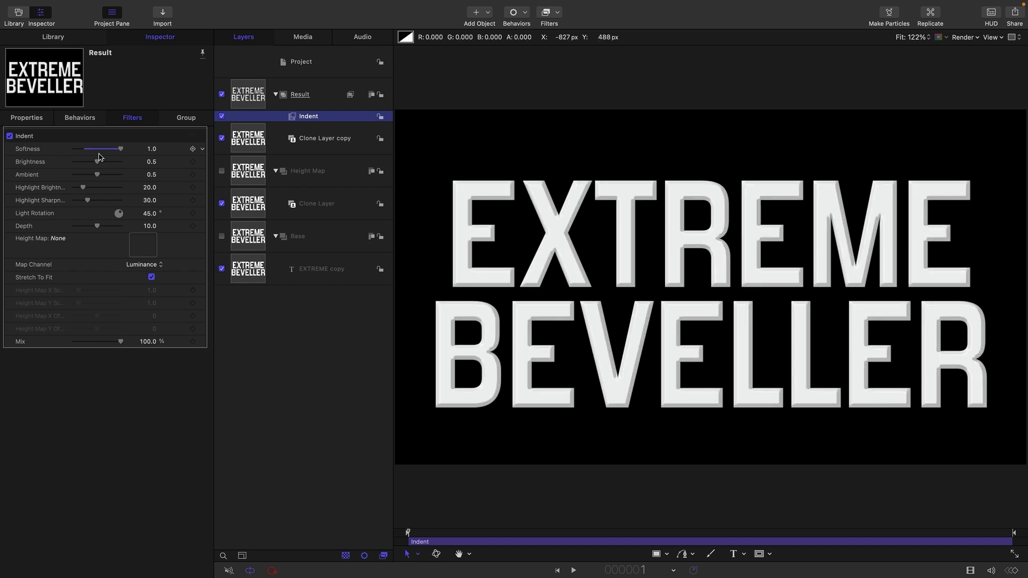
mouse_move(97, 174)
mouse_down()
mouse_move(82, 179)
mouse_move(106, 162)
mouse_up()
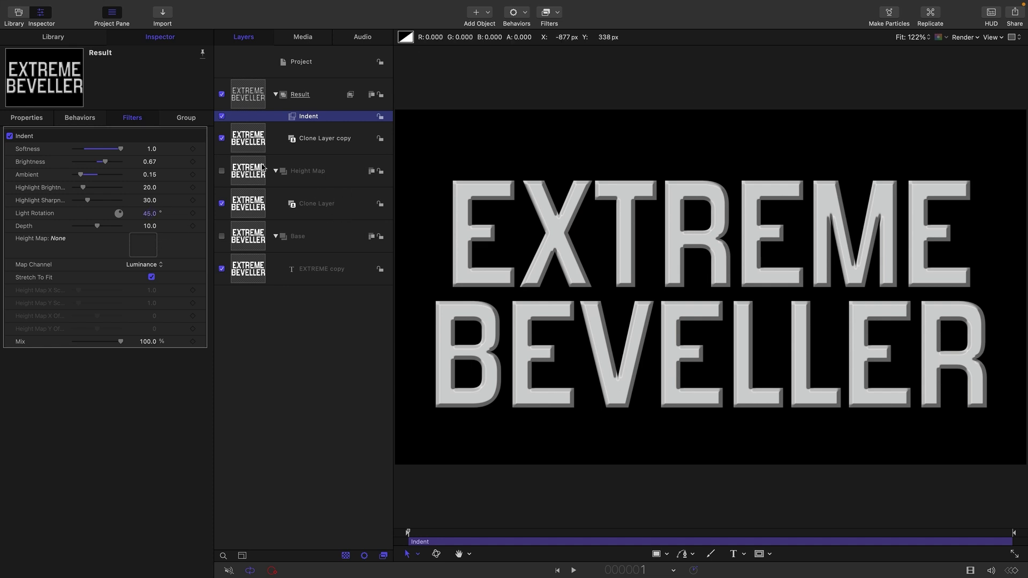
drag(263, 168, 143, 247)
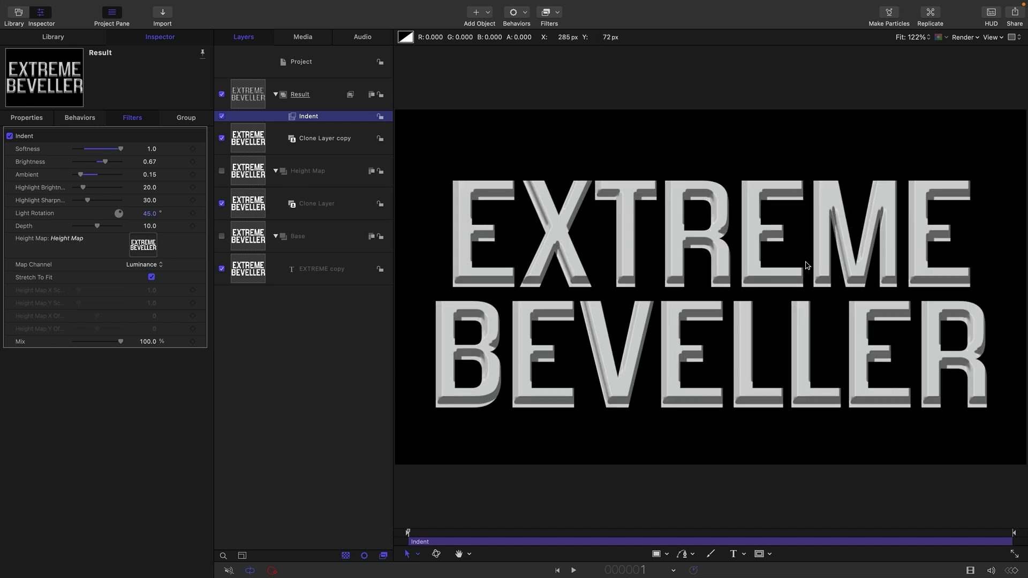
Add a black Color Solid to the Height Map group, placed beneath the clone layer.
click(249, 176)
key(super+2)
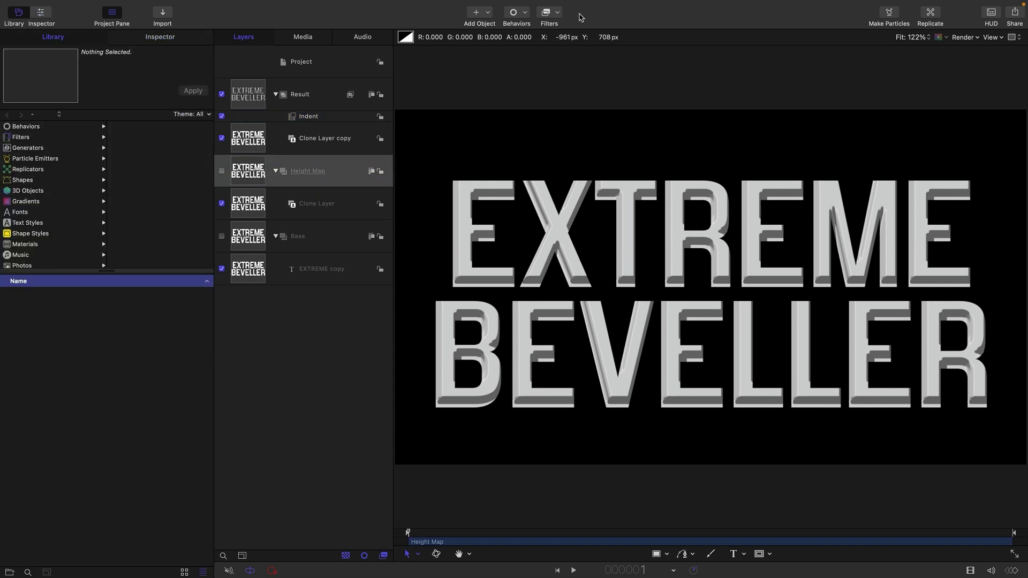
click(28, 148)
drag(14, 386, 285, 186)
key(super+bracketleft)
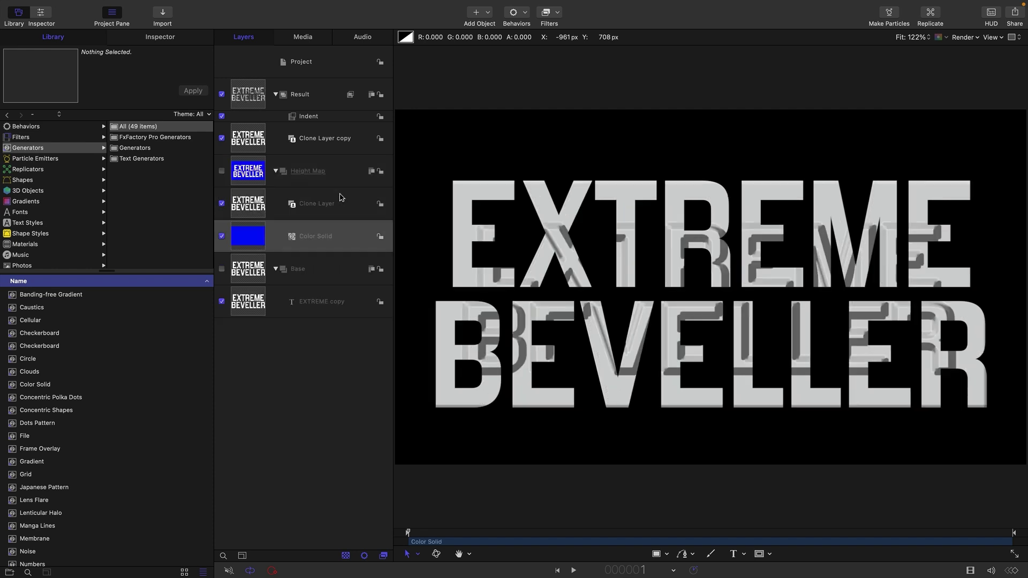
key(super+3)
click(146, 187)
click(68, 405)
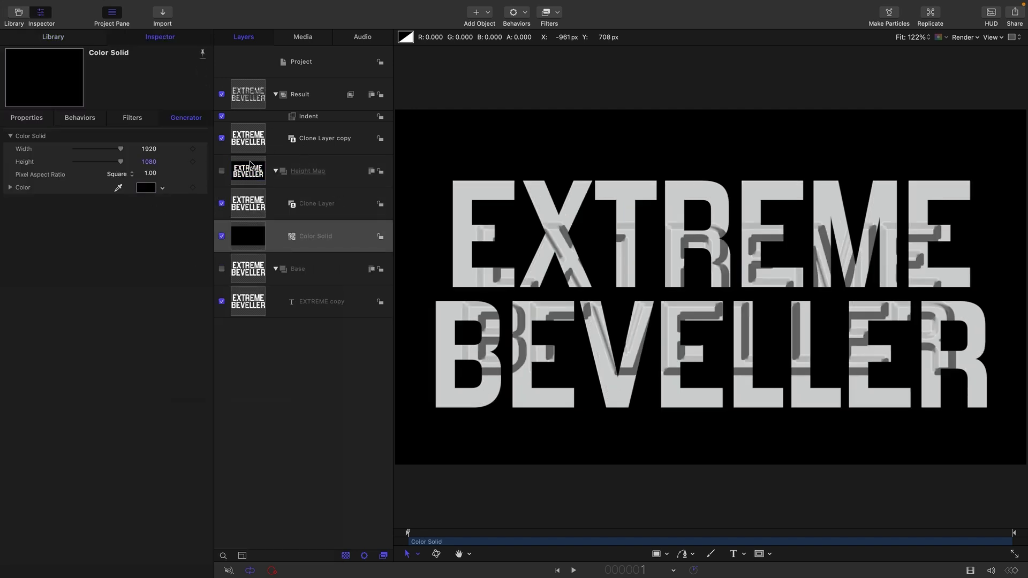
Set the Indent filter to Stretch To Fit off, Depth 20, Brightness 0.75, keeping Ambient 0.15.
click(301, 116)
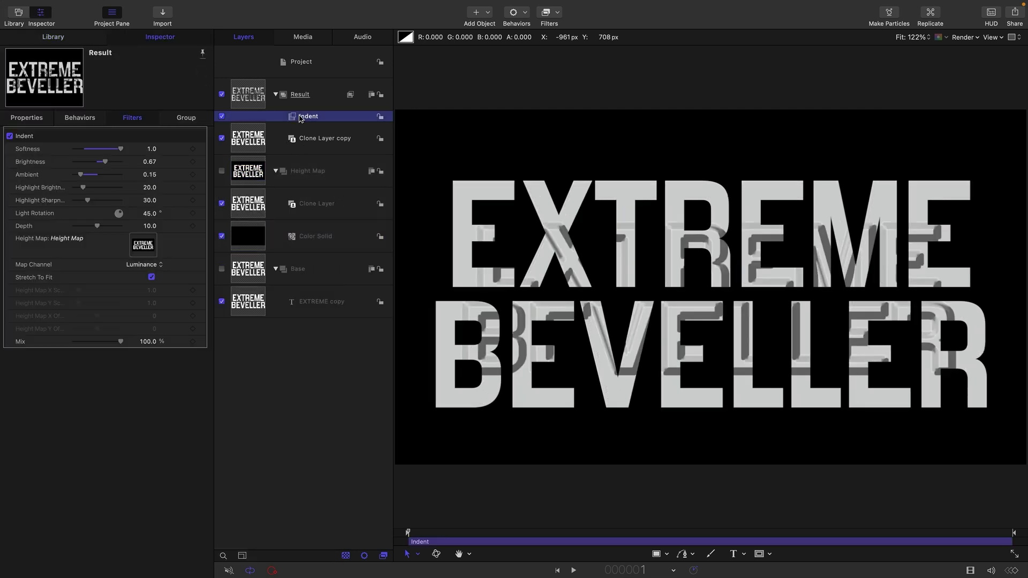
click(152, 278)
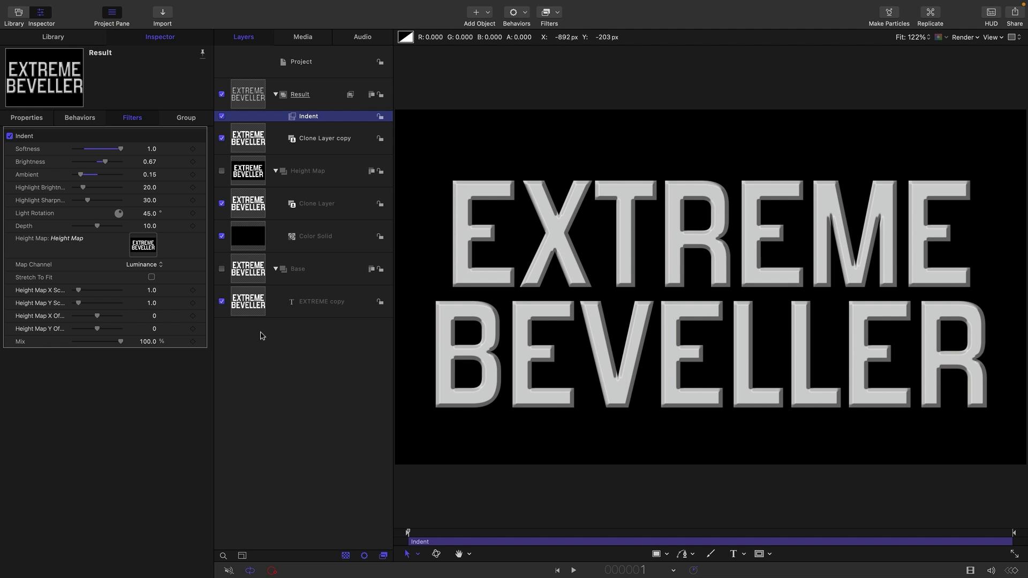
double_click(155, 225)
text(20)
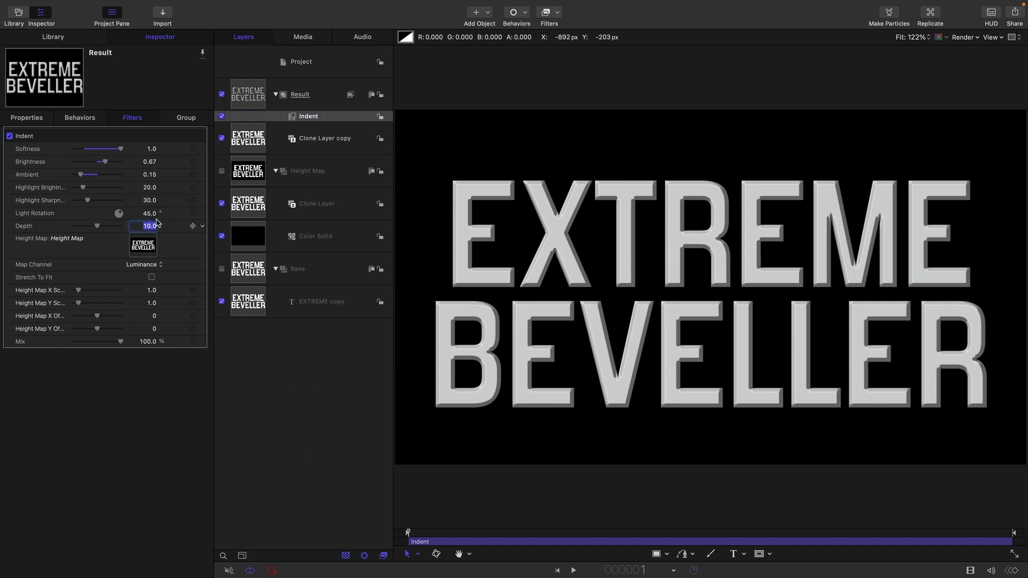
key(Return)
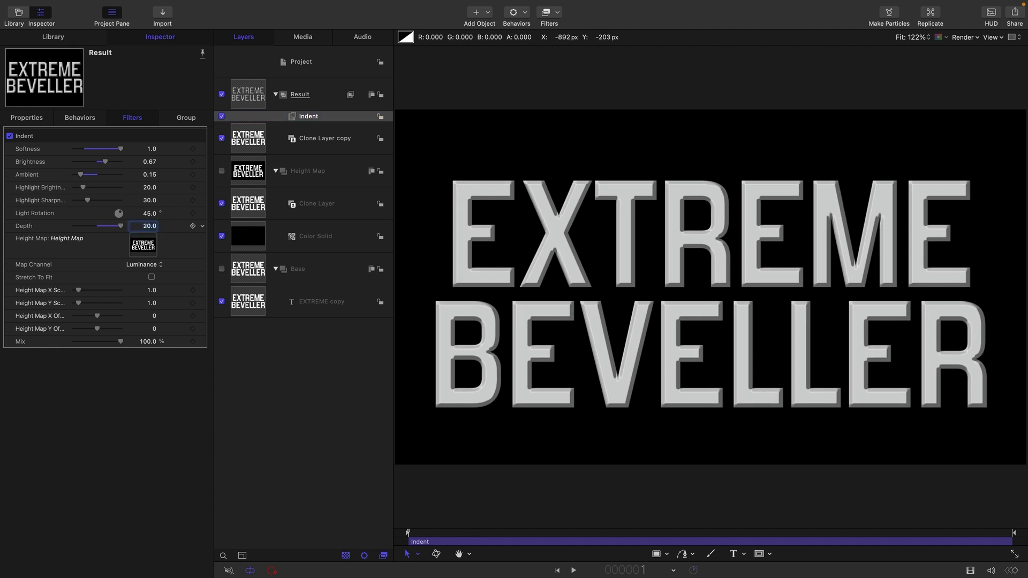
double_click(151, 161)
text(0.75)
key(Return)
double_click(152, 174)
text(0)
key(Return)
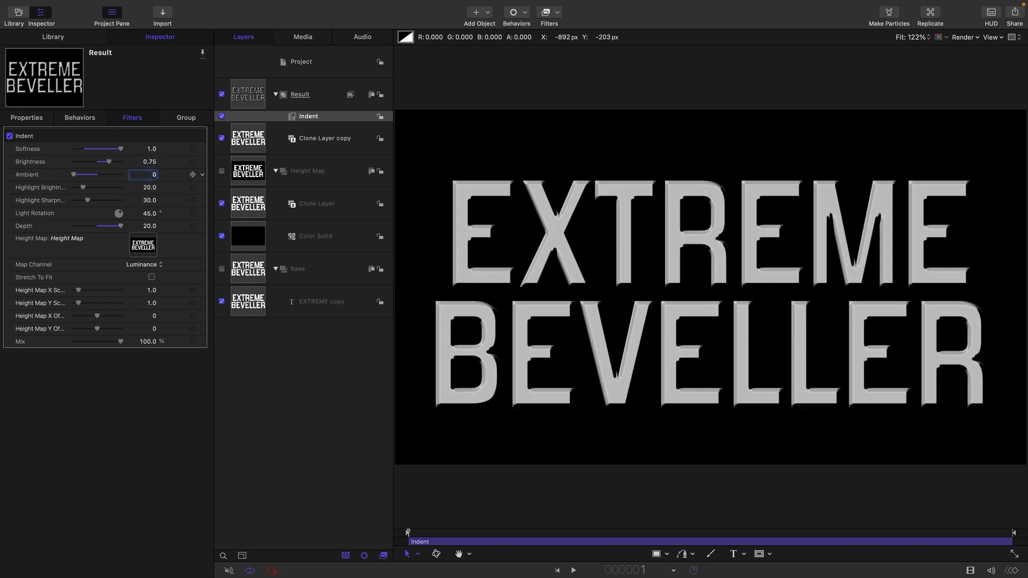
key(super+z)
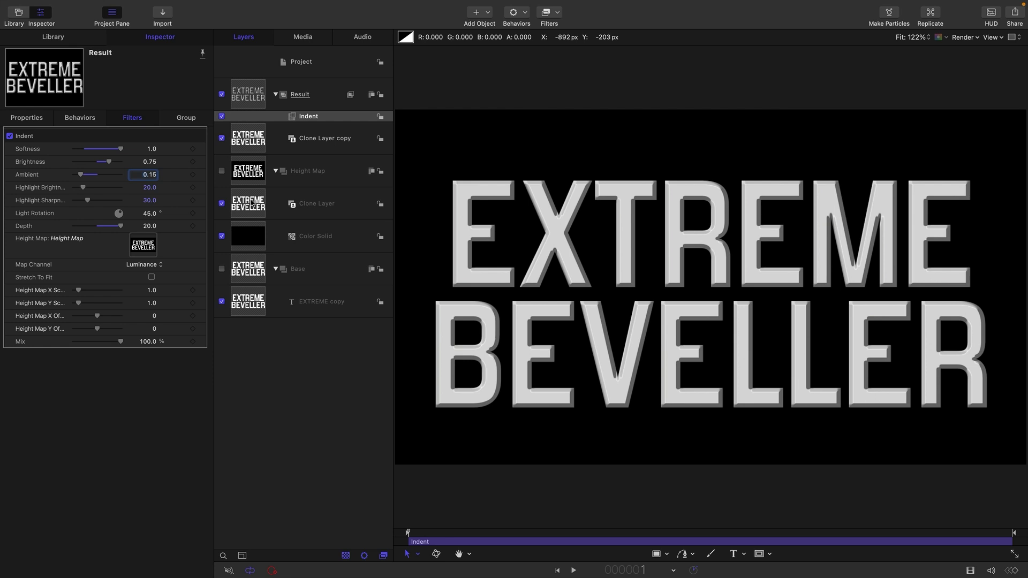
Add a black Fill filter to the clone inside Height Map.
click(251, 203)
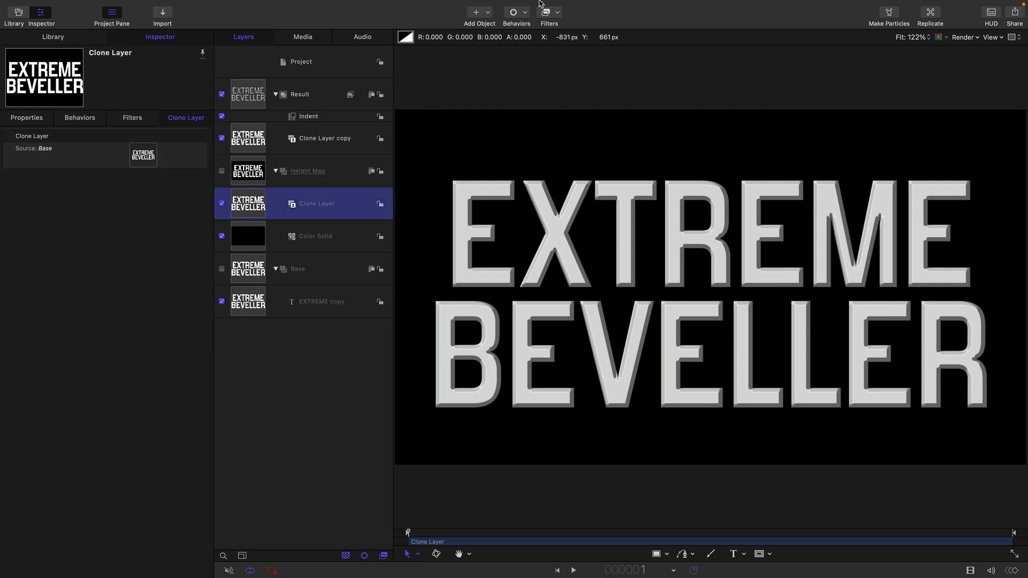
click(558, 34)
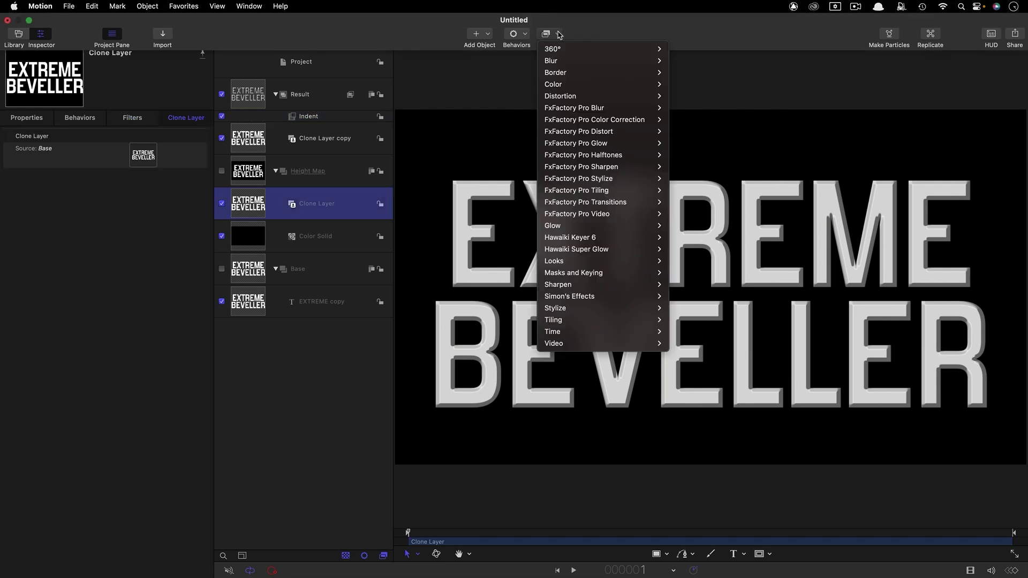
mouse_move(616, 308)
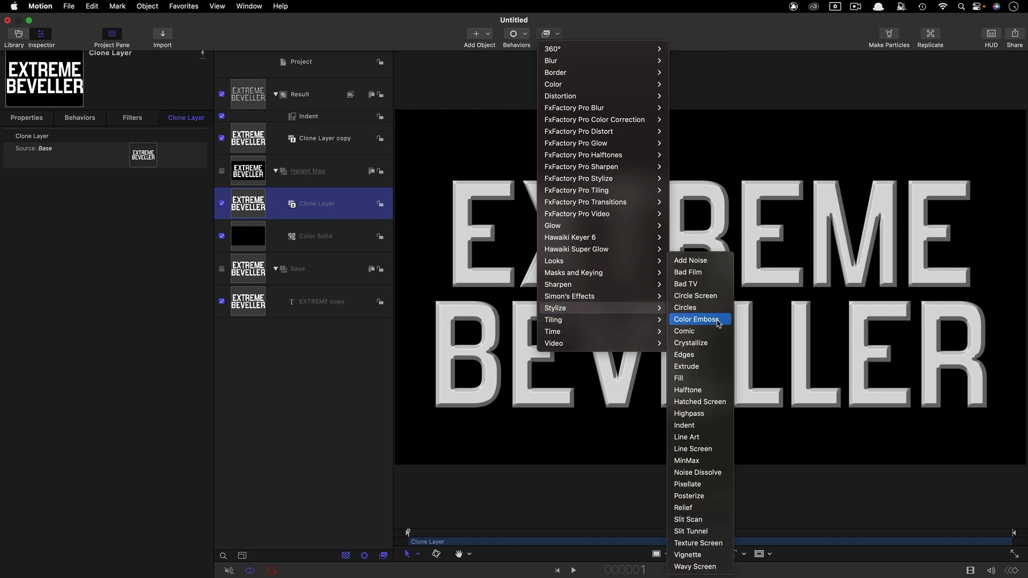
click(706, 378)
click(146, 162)
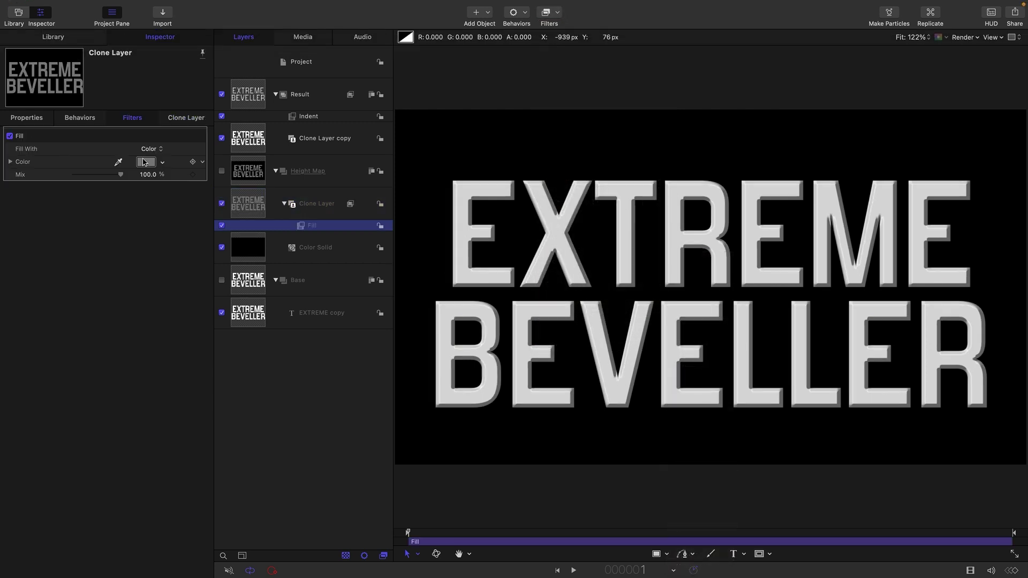
drag(153, 404, 2, 402)
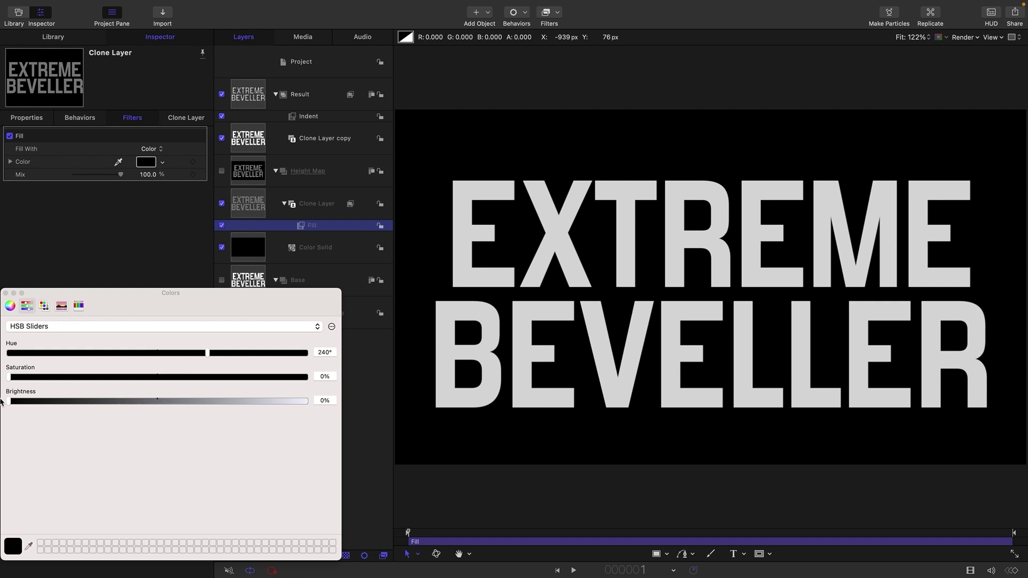
Add a white Stroke, Position Inside, Width 20, with Fade Inside about 59%.
click(557, 13)
mouse_move(562, 63)
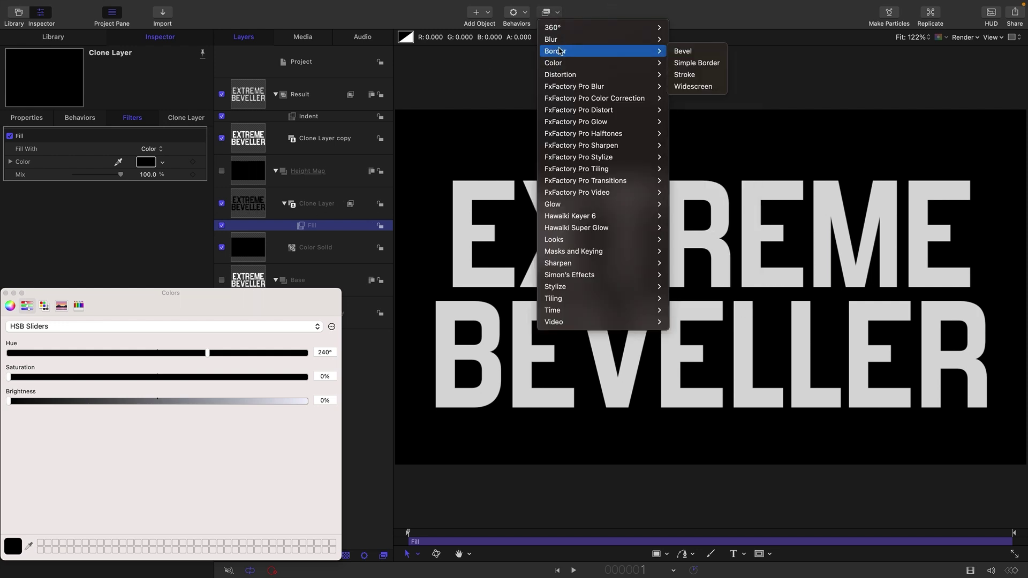
click(697, 78)
click(142, 163)
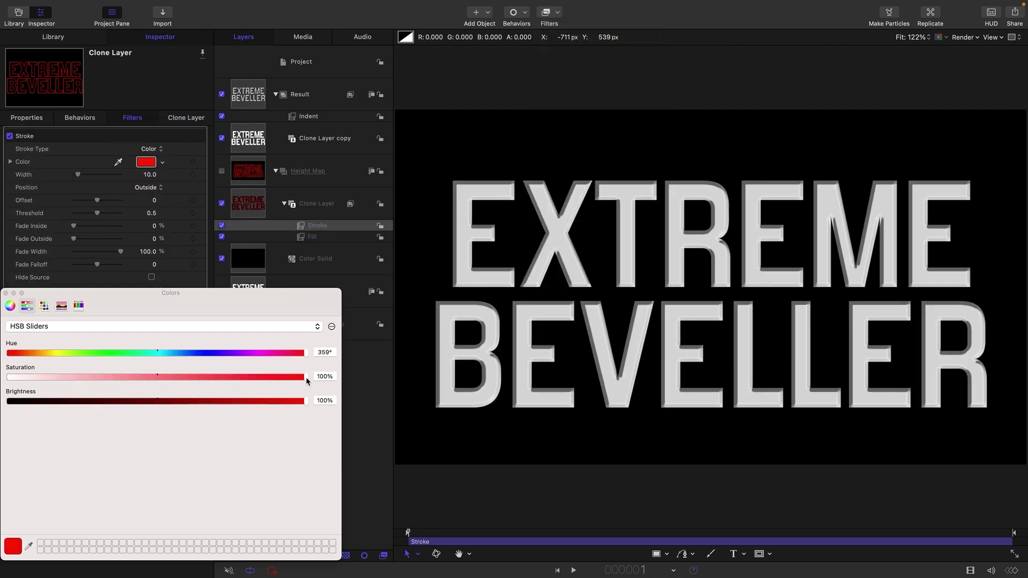
drag(306, 381, 6, 378)
click(5, 293)
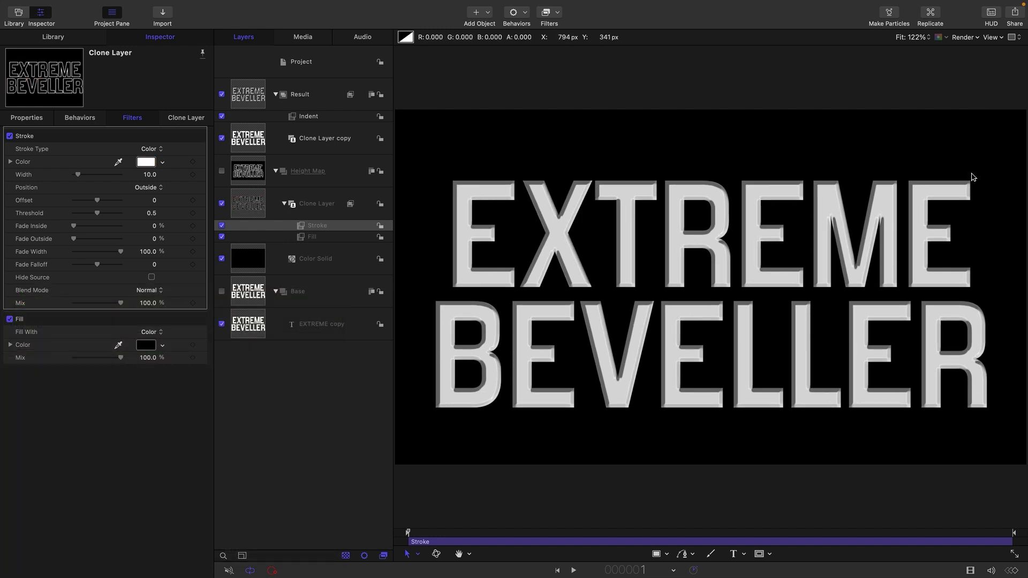
click(147, 188)
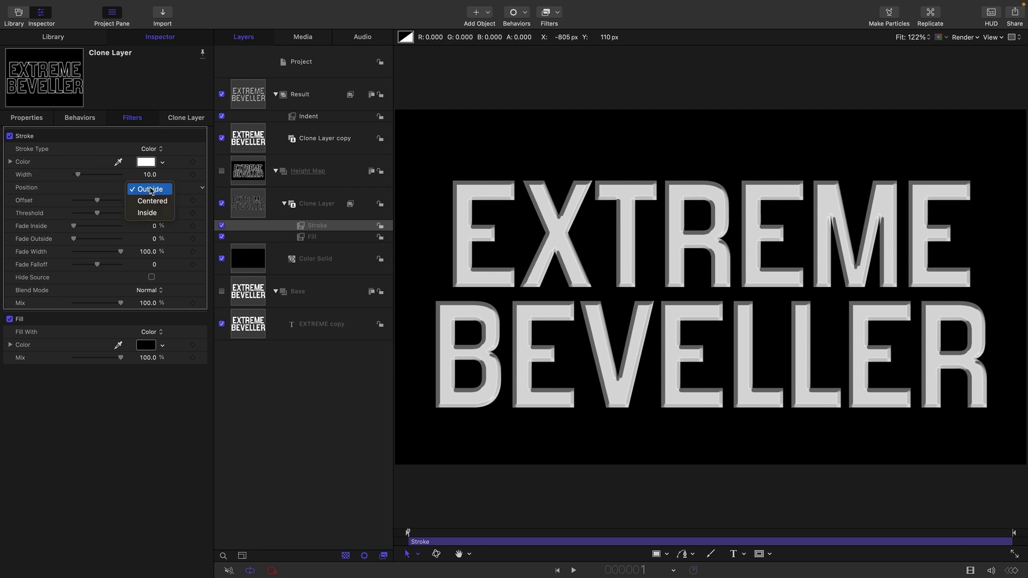
click(155, 213)
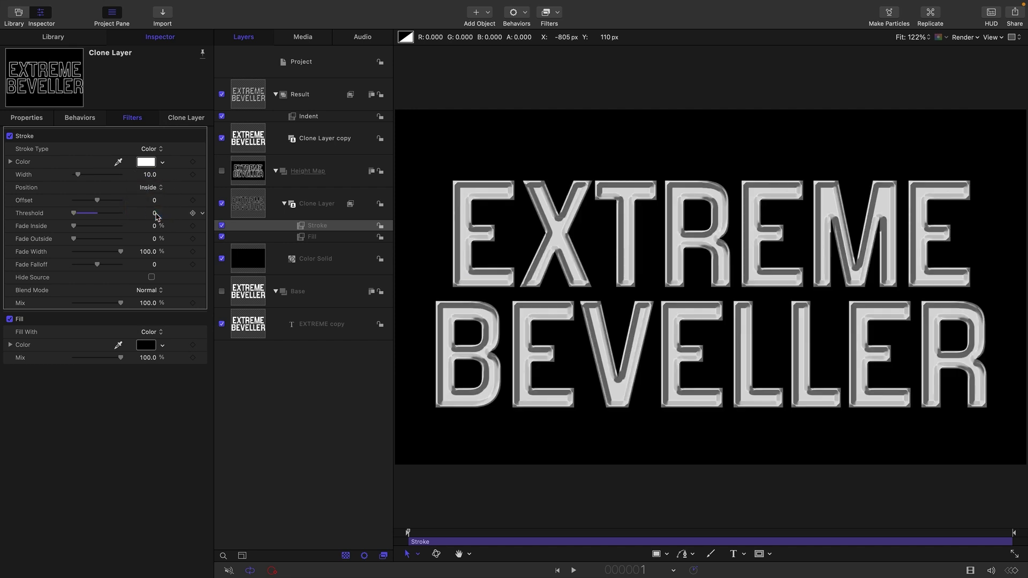
click(150, 175)
text(20)
key(Return)
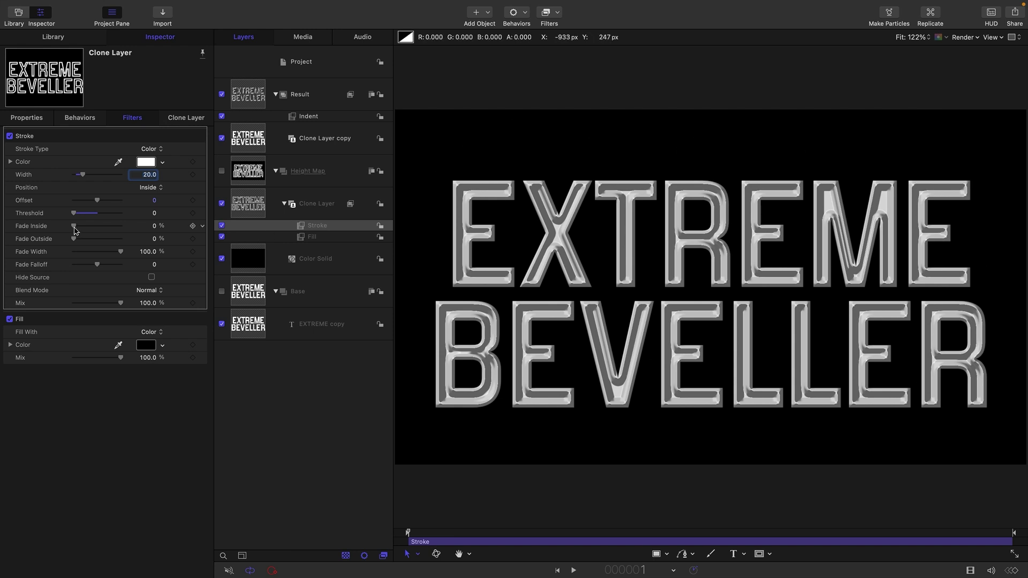
drag(74, 229, 104, 222)
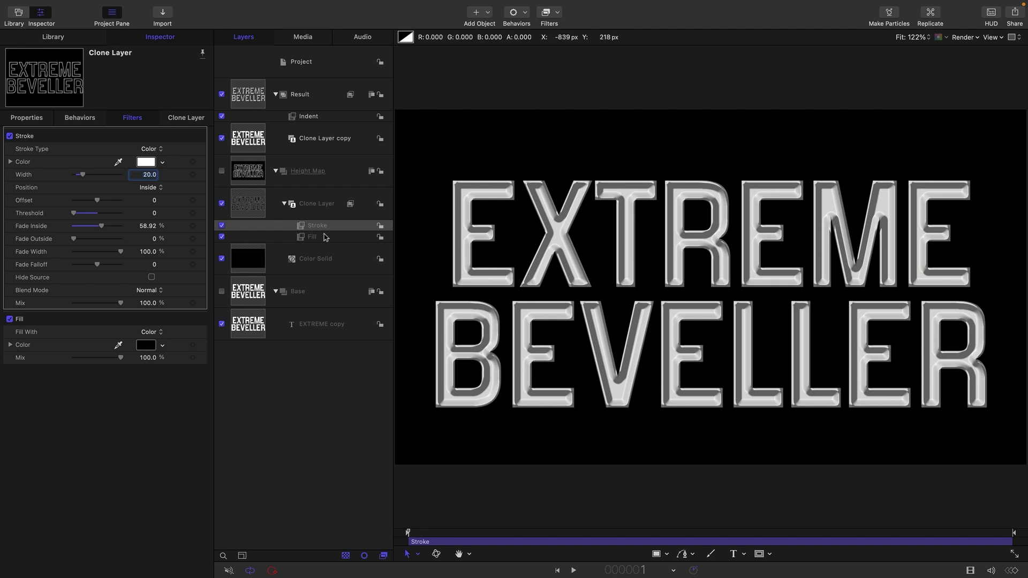
Add a Gaussian Blur with Amount 64 to the height-map clone layer.
click(558, 34)
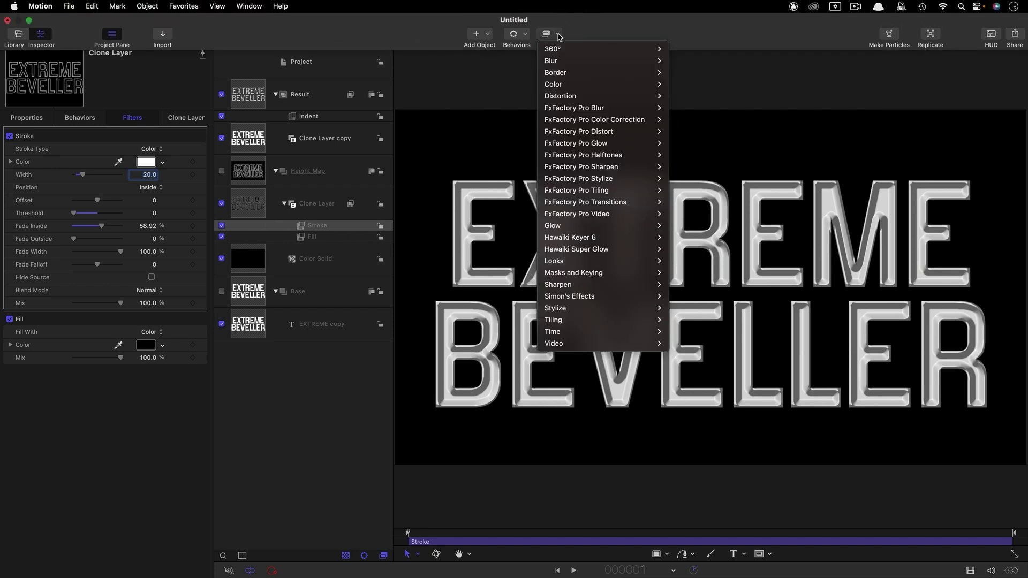
mouse_move(615, 61)
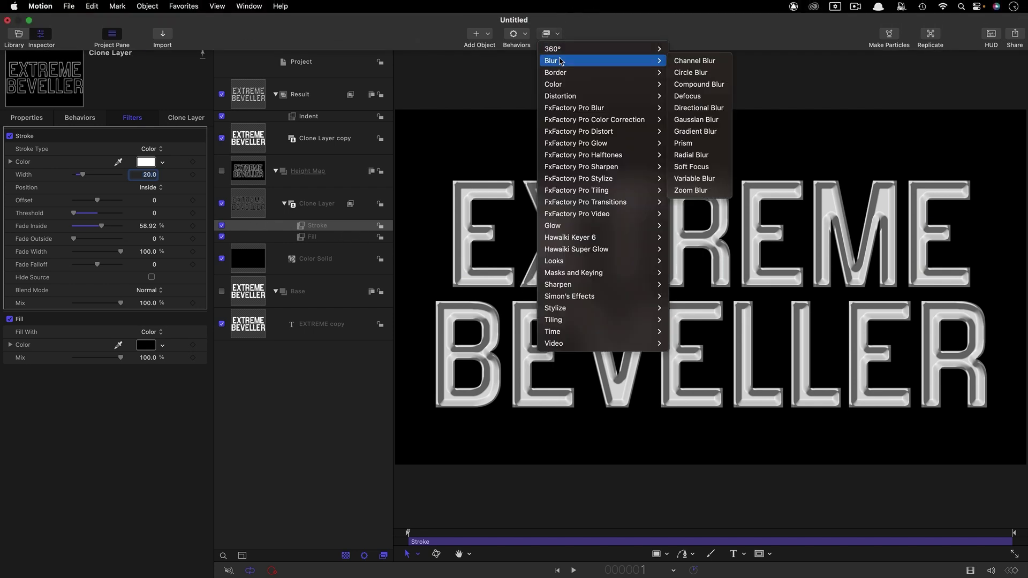
click(715, 120)
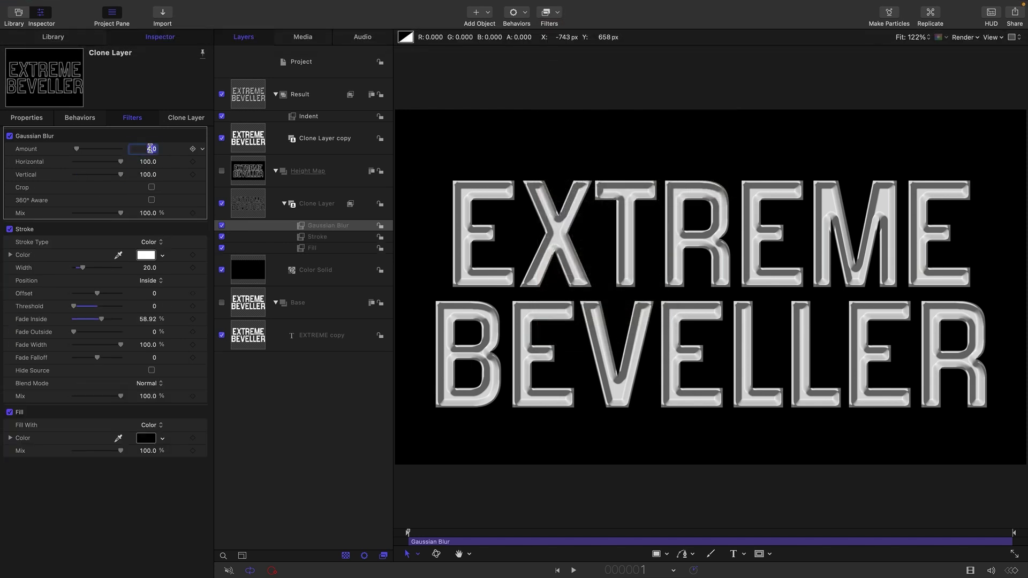
text(64)
key(Return)
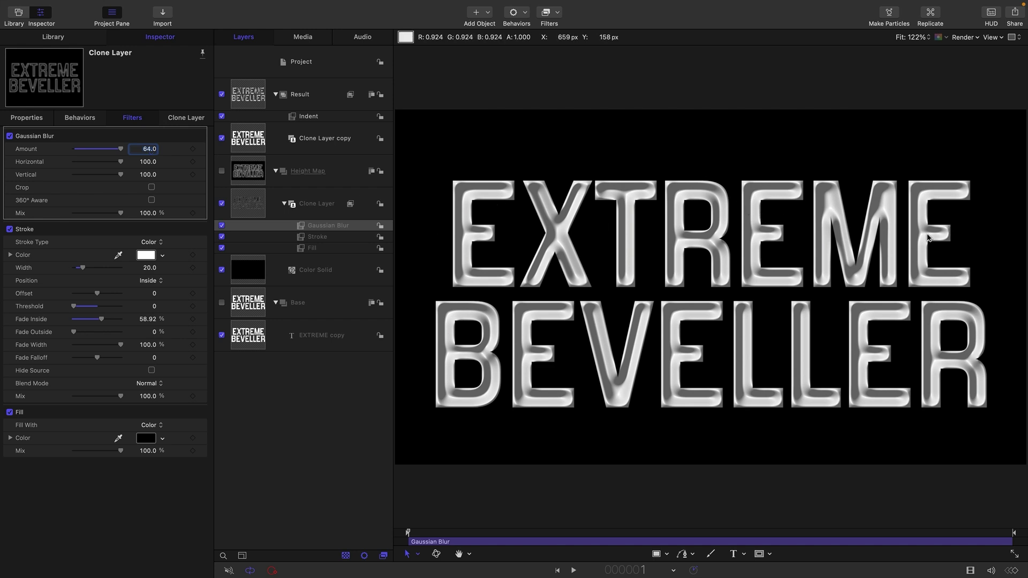
Add a Levels filter on Alpha with the white input pulled left, and lower Stroke Fade Inside to 51.53%.
click(552, 13)
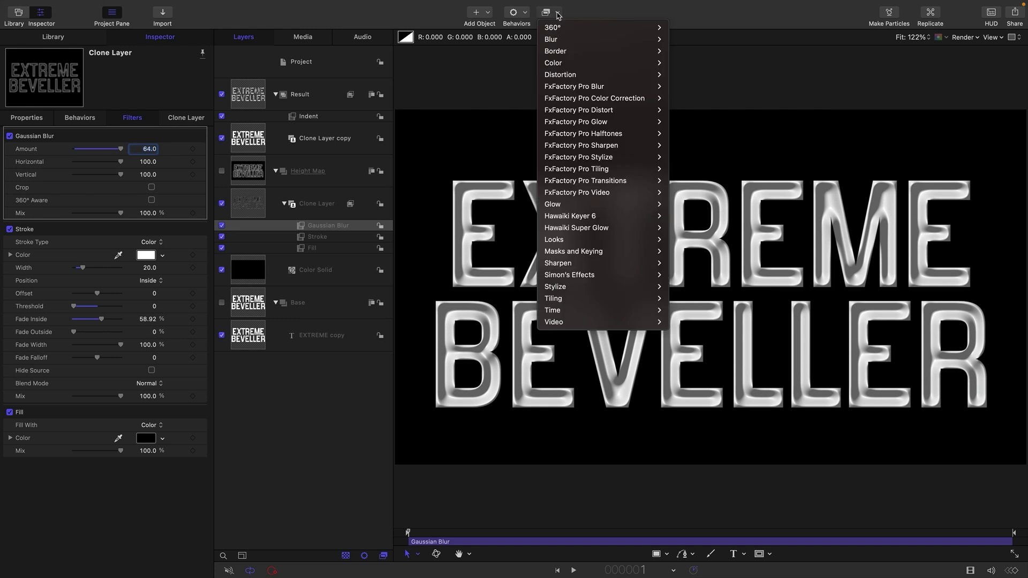
mouse_move(566, 62)
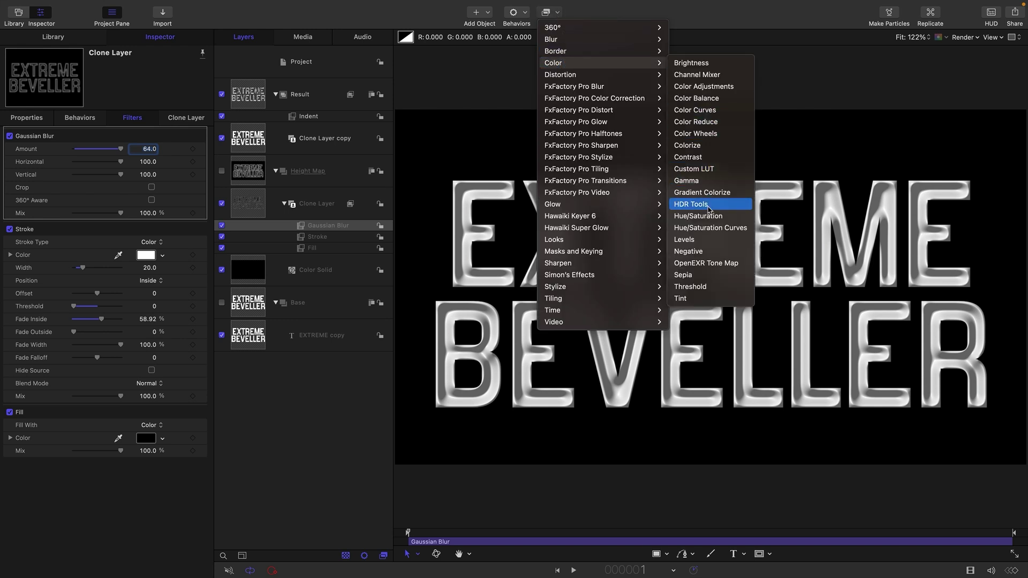
click(712, 239)
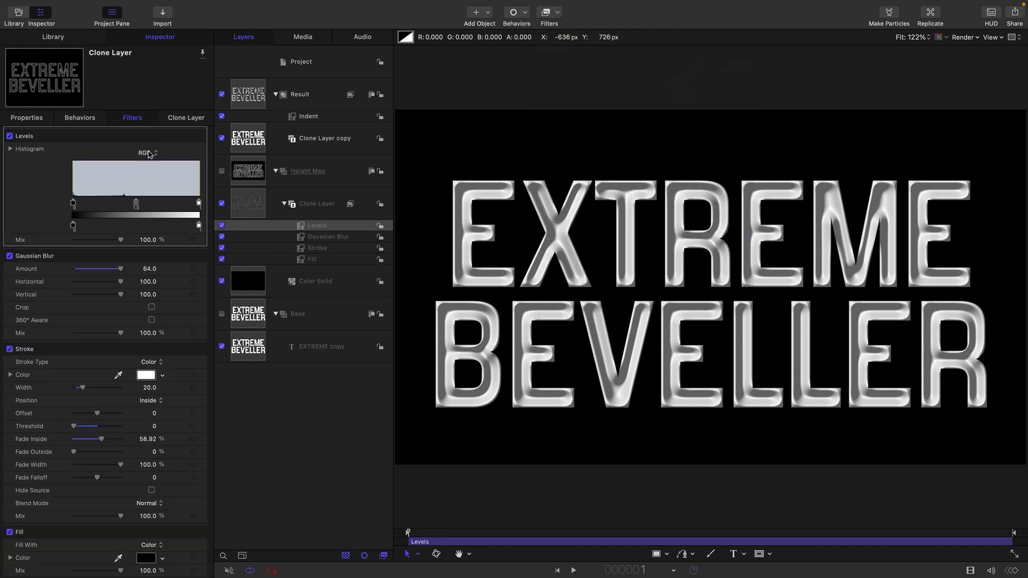
click(149, 154)
click(160, 203)
drag(198, 203, 86, 205)
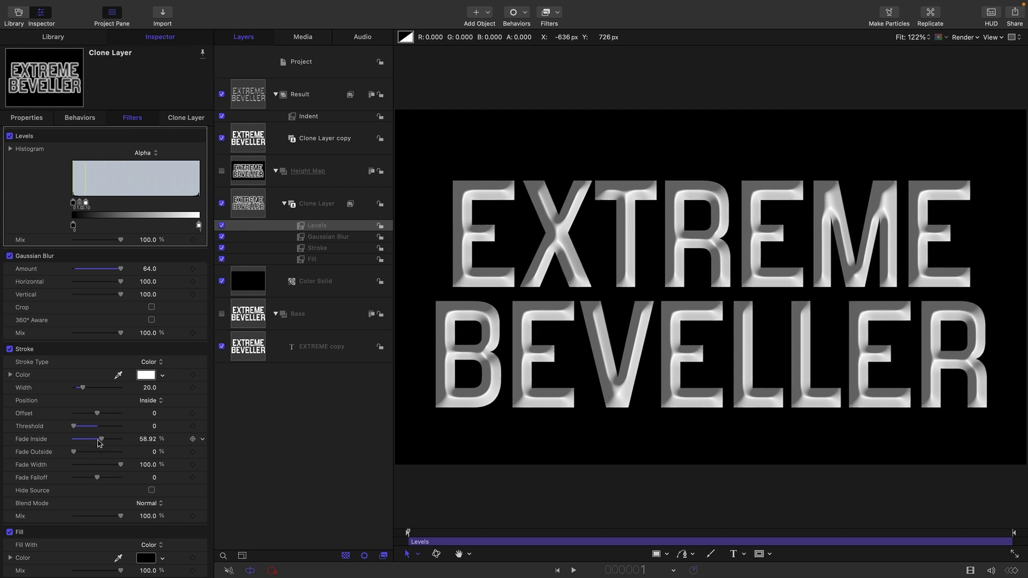
mouse_move(101, 438)
mouse_down()
mouse_move(89, 438)
mouse_move(98, 434)
mouse_up()
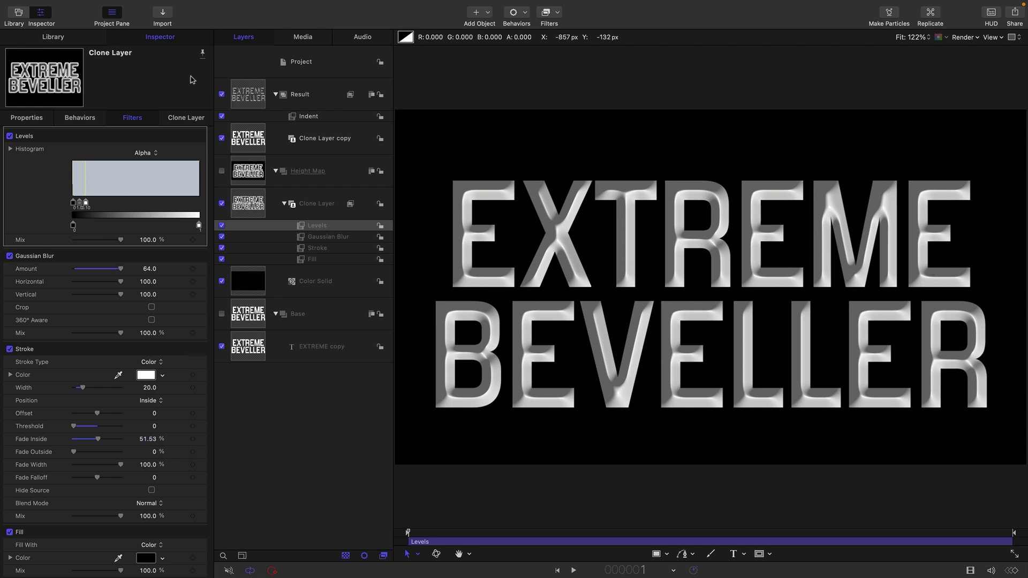
Import Shape.jpg, move it into the Base group, and disable the EXTREME copy text layer.
click(163, 14)
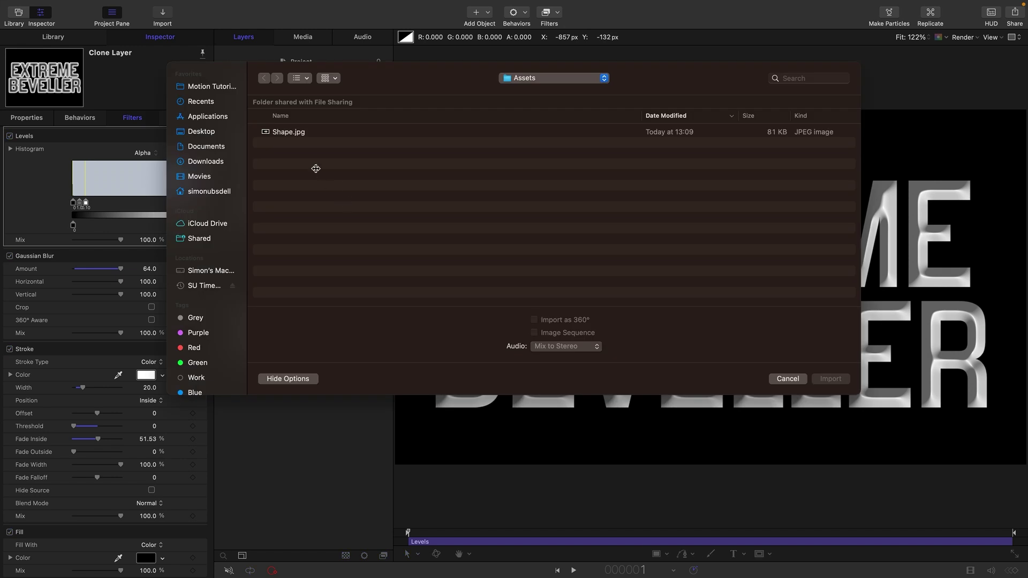
click(288, 131)
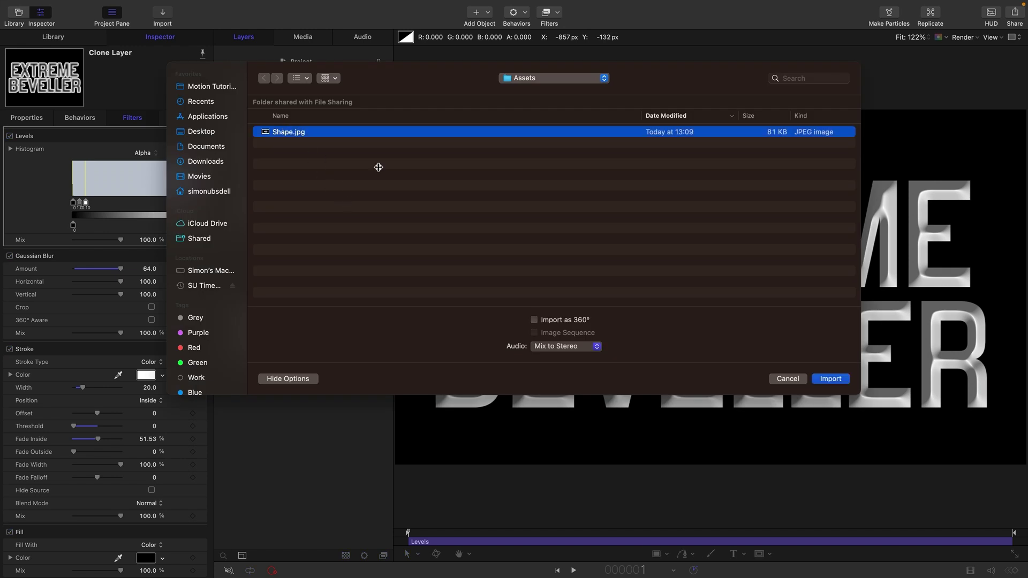
click(830, 379)
drag(238, 203, 259, 363)
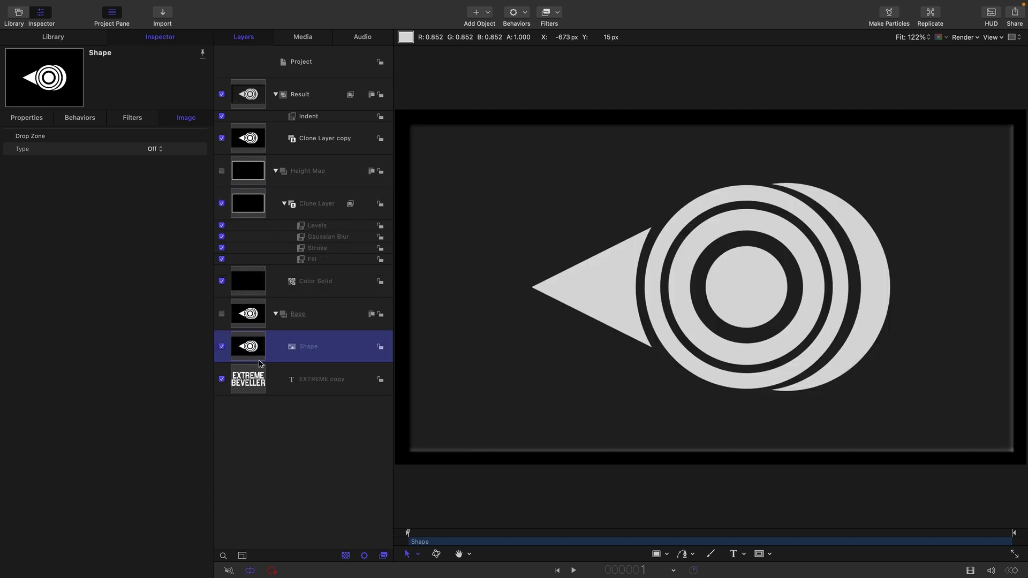
click(222, 379)
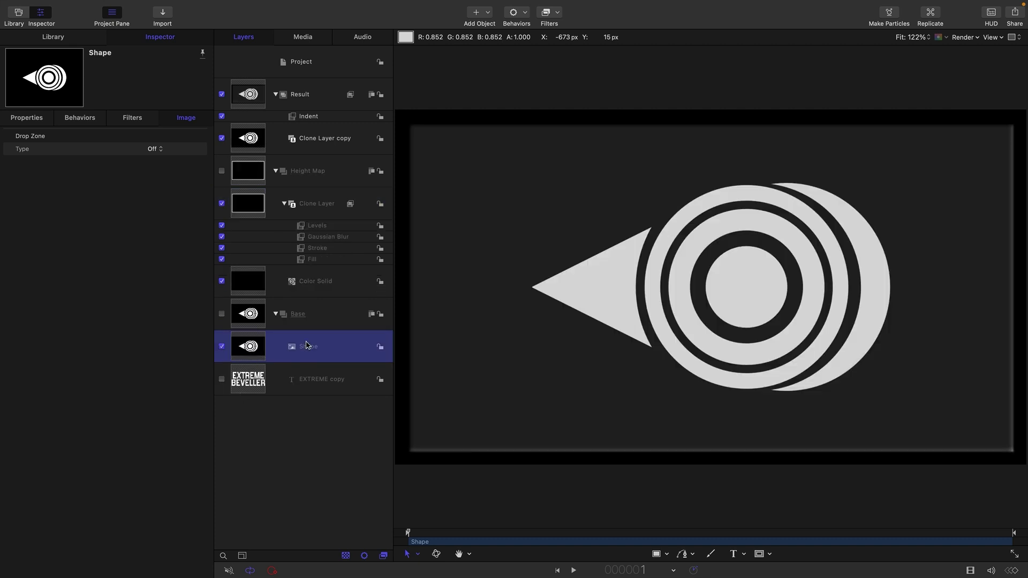
Clone the Shape layer and give the clone an Image Mask sourced from Shape using Luminance.
right_click(252, 345)
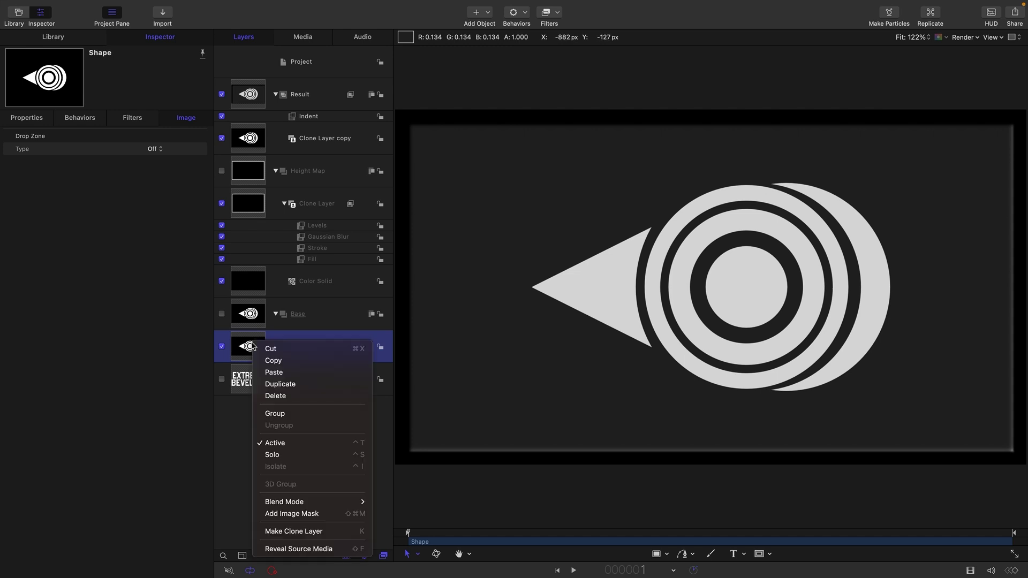
click(293, 531)
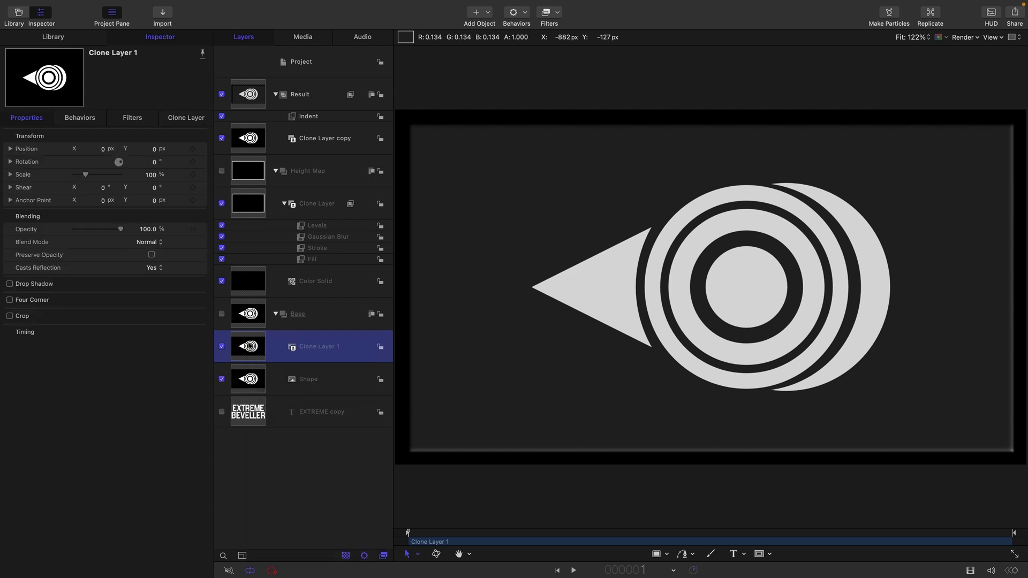
right_click(255, 349)
click(289, 513)
mouse_move(257, 412)
mouse_down()
mouse_move(225, 190)
mouse_move(190, 164)
mouse_move(142, 155)
mouse_up()
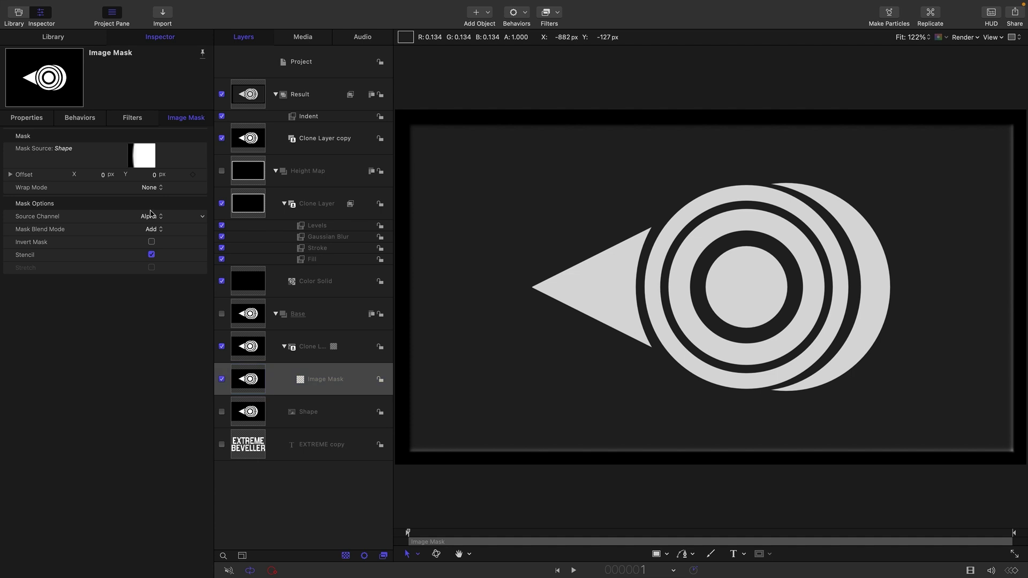
click(151, 217)
click(150, 231)
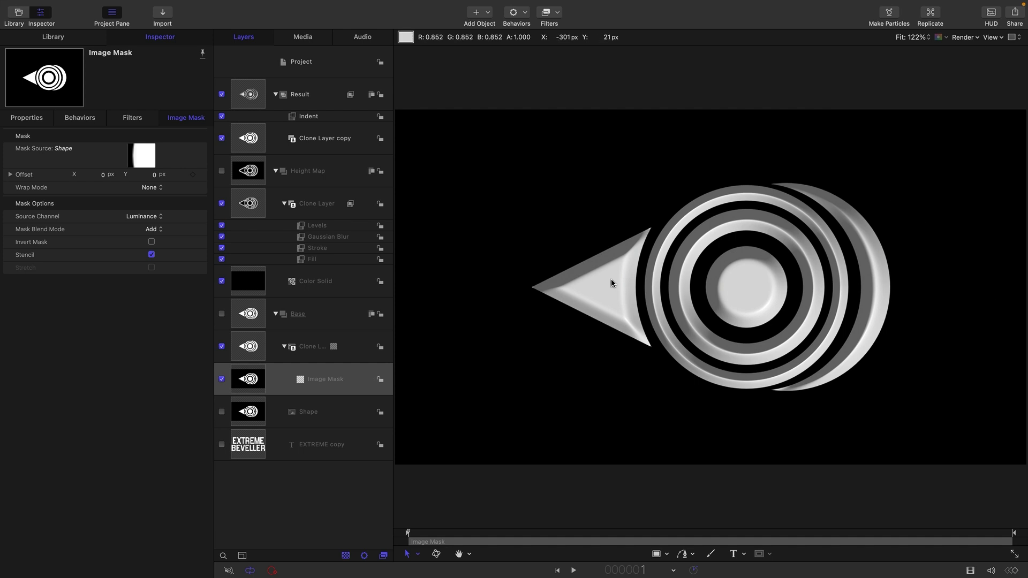
click(255, 205)
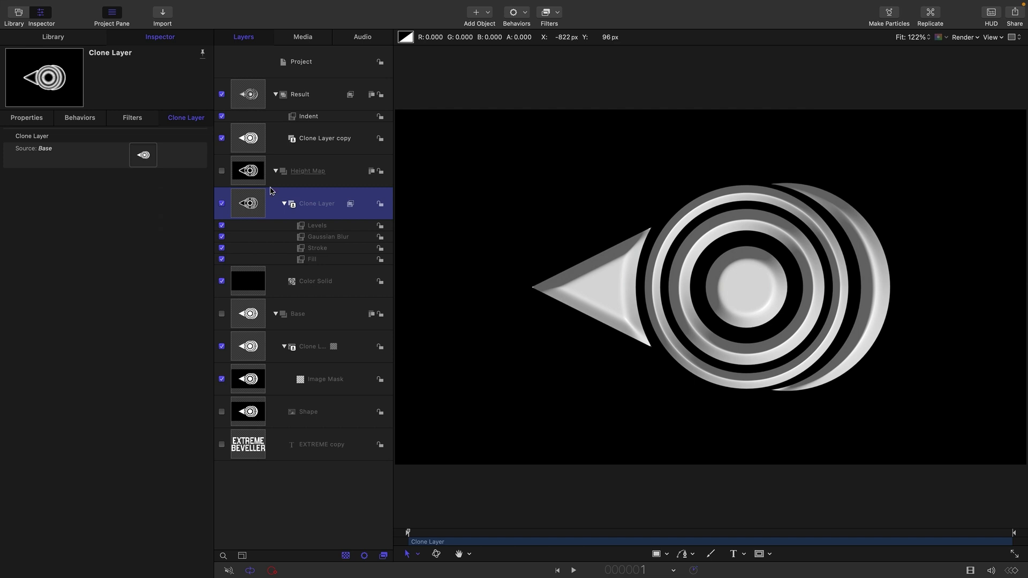
Add a non-animating Add Noise filter to the height-map clone, then hide the eye logo layer.
click(558, 33)
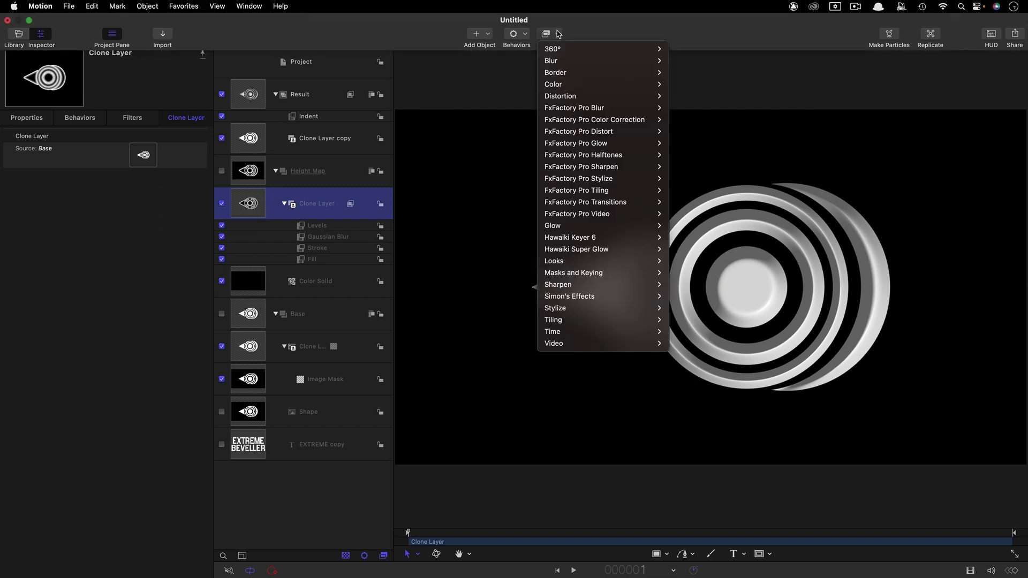
mouse_move(568, 309)
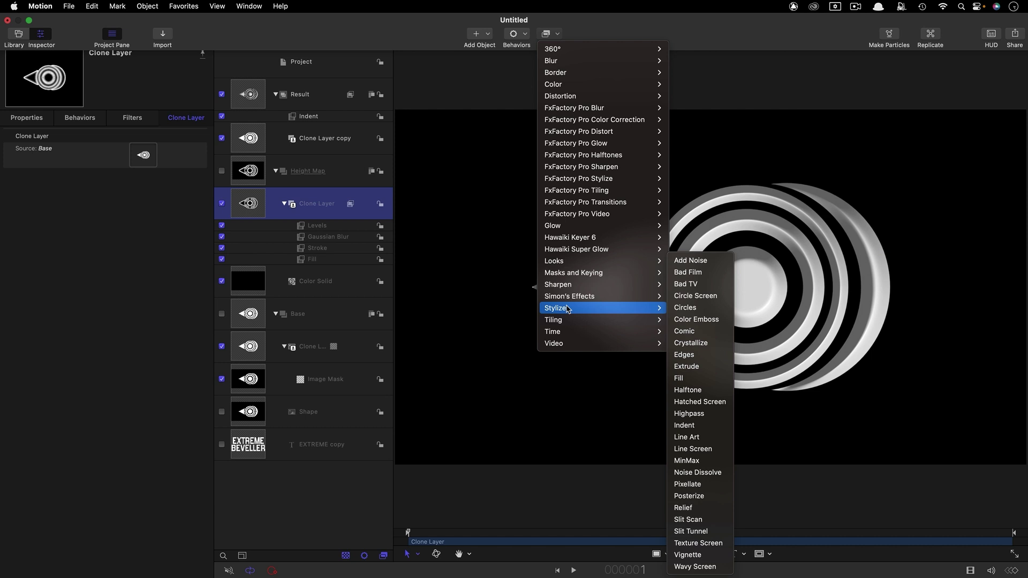
click(702, 262)
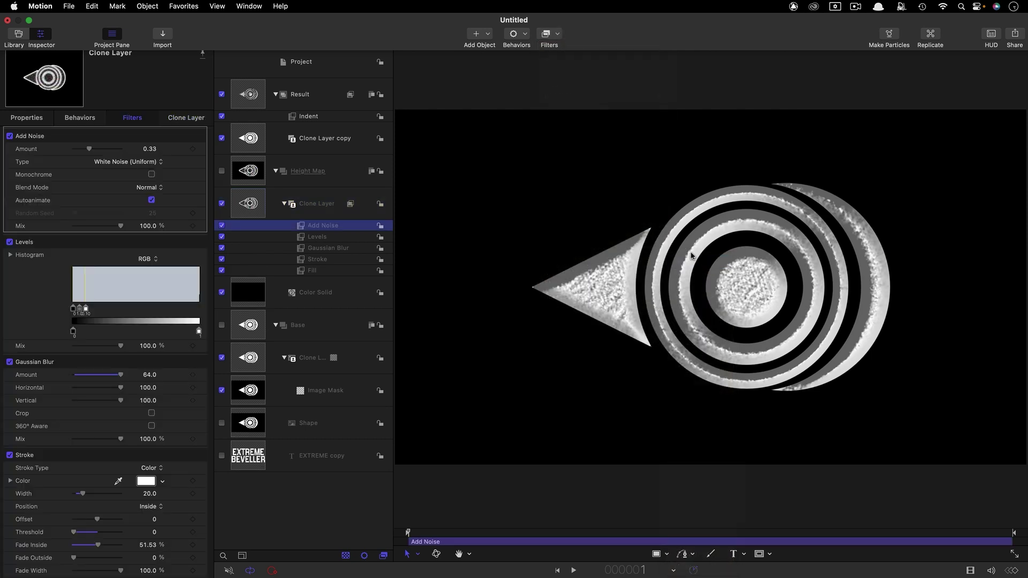
click(152, 201)
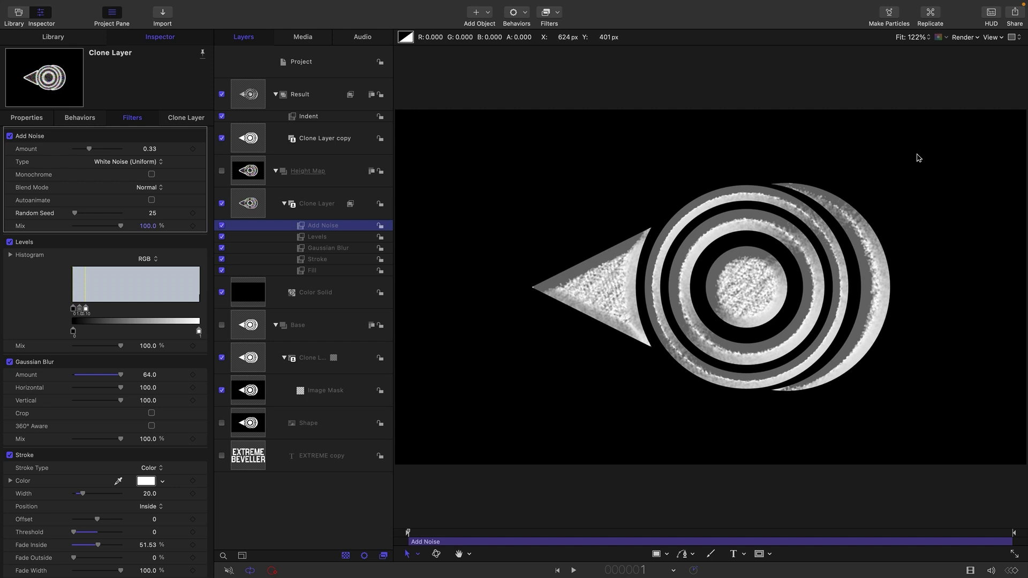
click(222, 358)
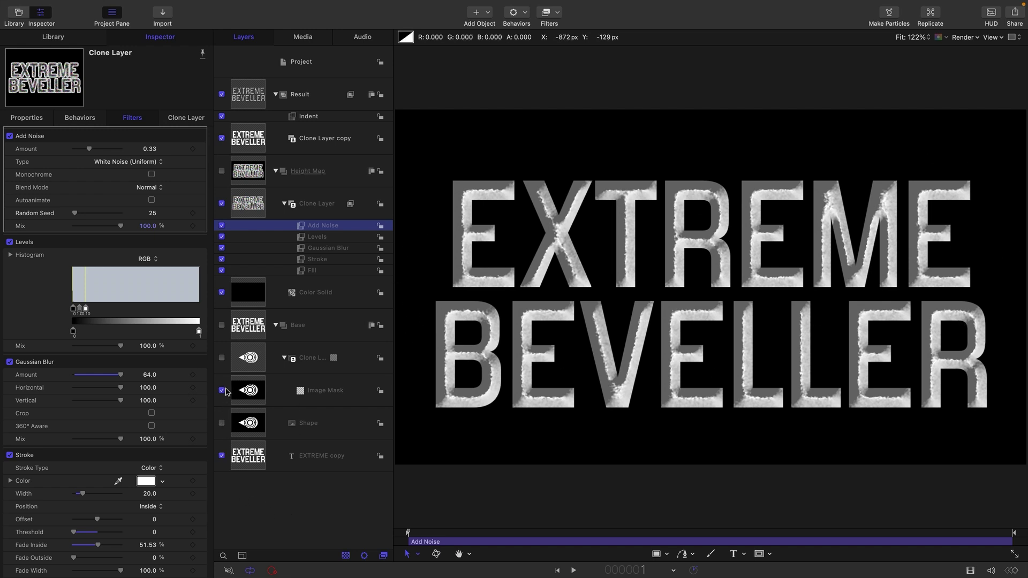
Show the eye logo instead of the EXTREME text and turn off Add Noise.
click(222, 357)
click(222, 455)
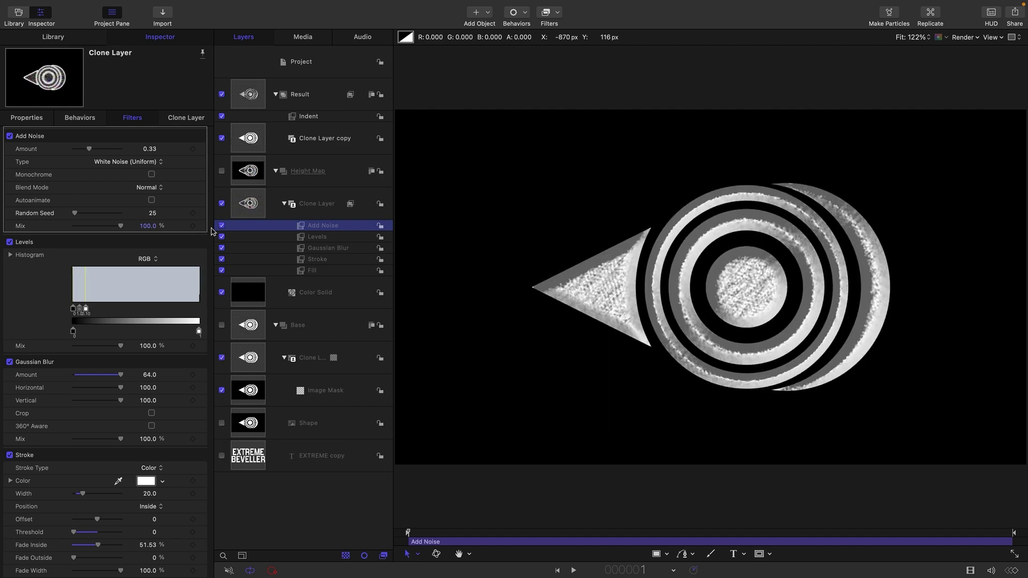
click(222, 225)
Try a Crystallize filter with Speed 0, then switch it off and reselect the Clone Layer.
click(557, 11)
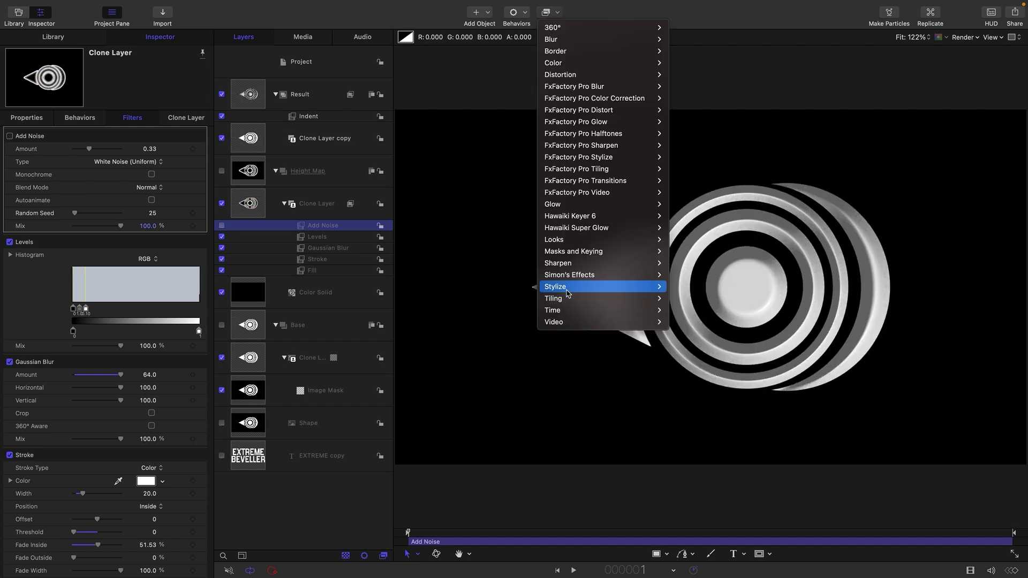
mouse_move(567, 291)
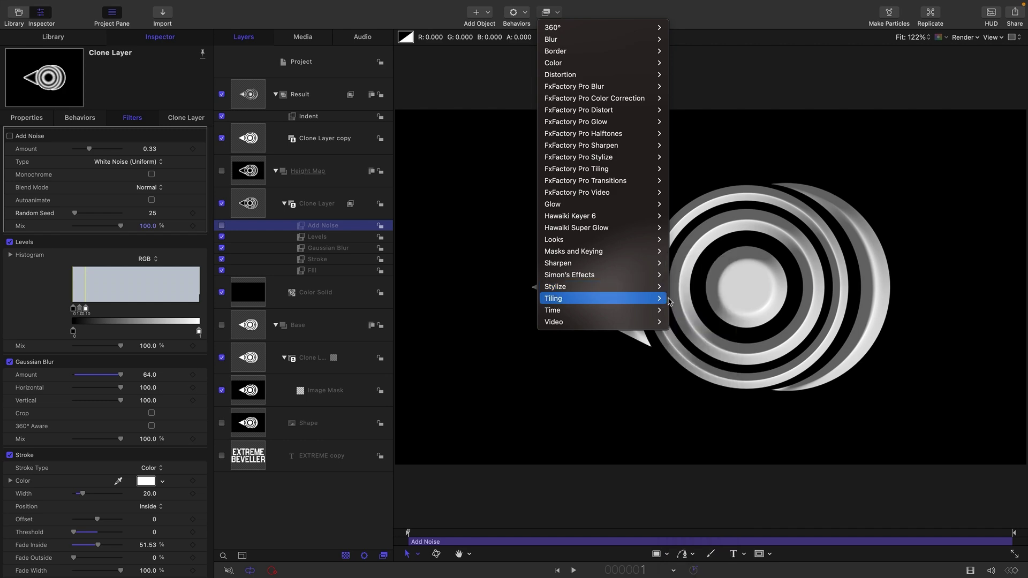
click(690, 342)
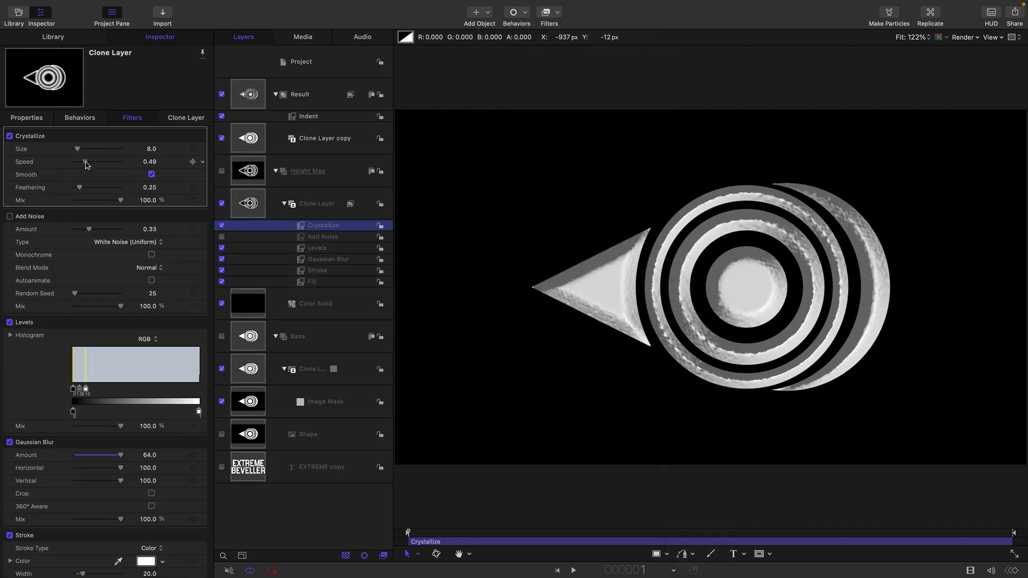
mouse_move(86, 164)
mouse_down()
mouse_move(39, 166)
mouse_move(75, 150)
mouse_up()
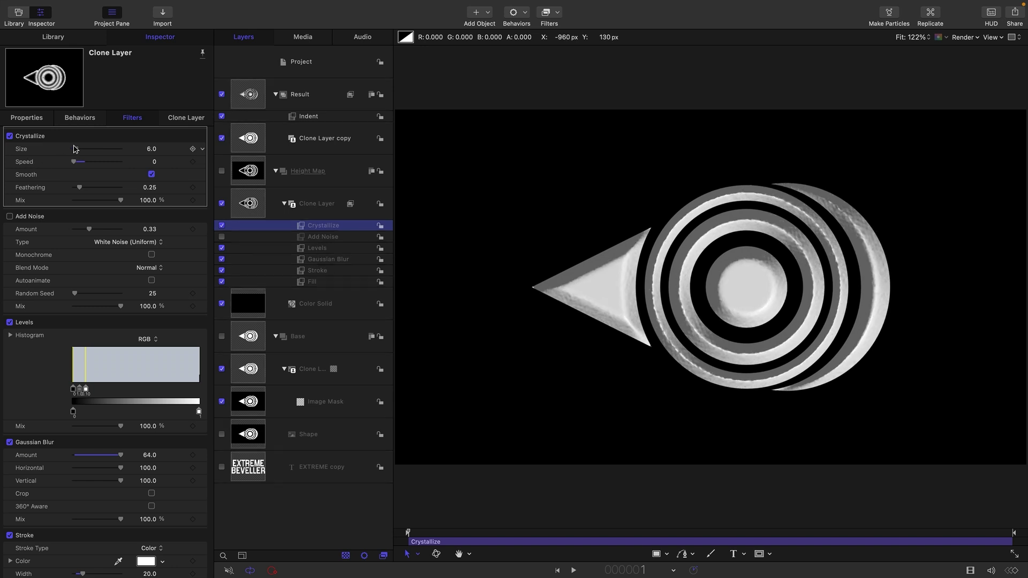
click(221, 225)
click(246, 204)
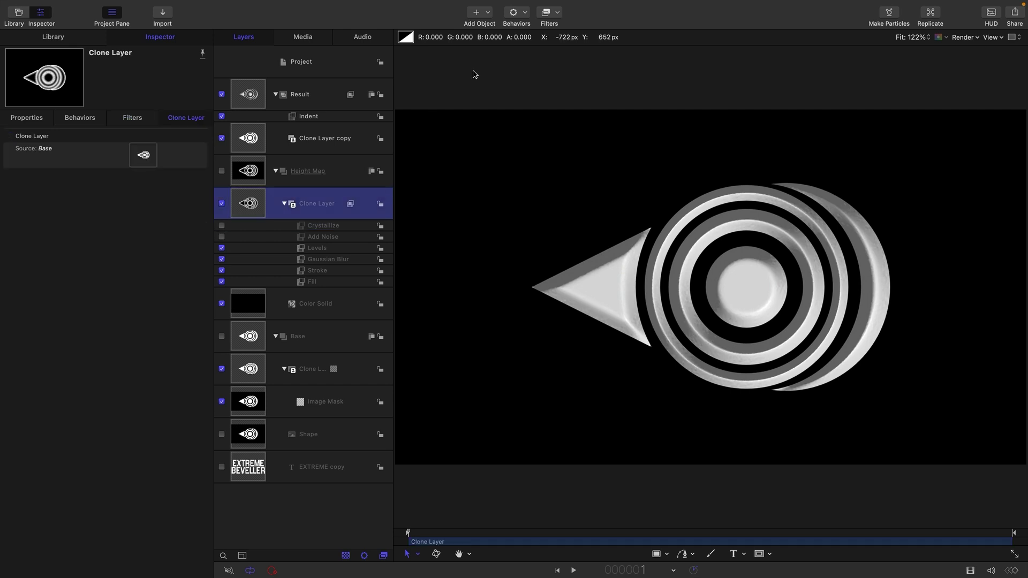
click(550, 12)
Add a Hatched Screen filter with Stretch 2.0 to the clone layer, then switch it off.
mouse_move(574, 289)
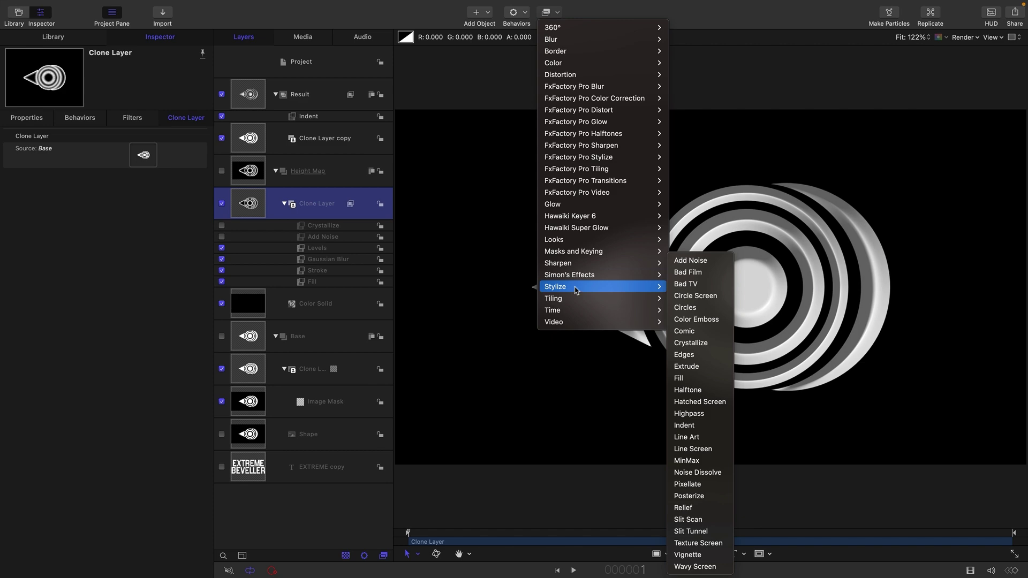
click(699, 402)
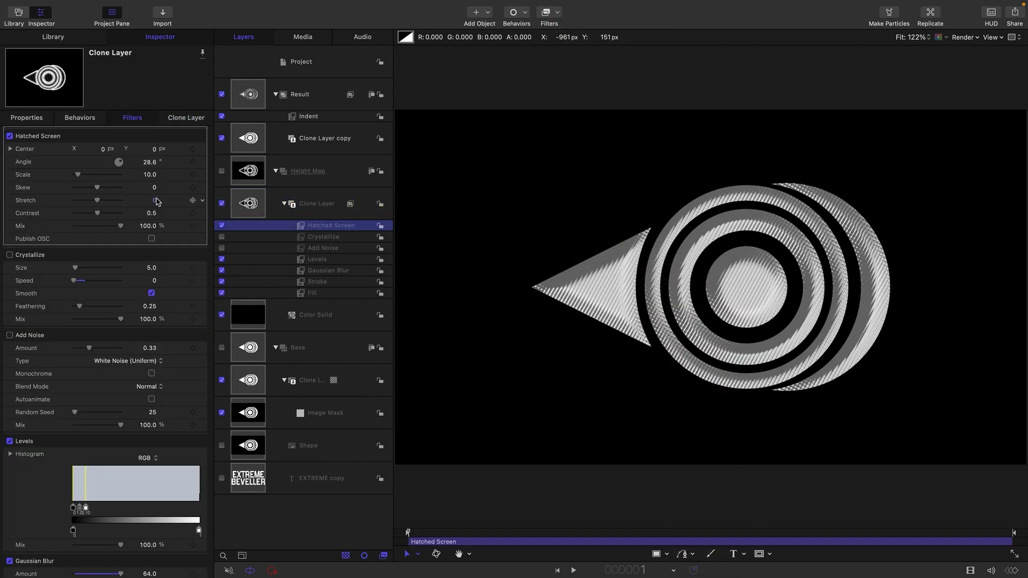
drag(99, 202, 181, 205)
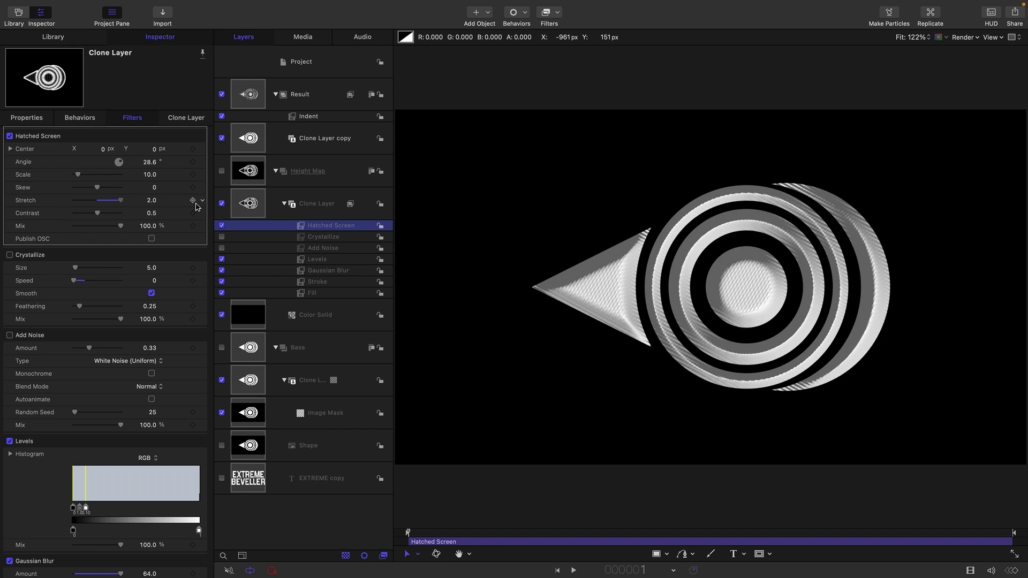
key(Tab)
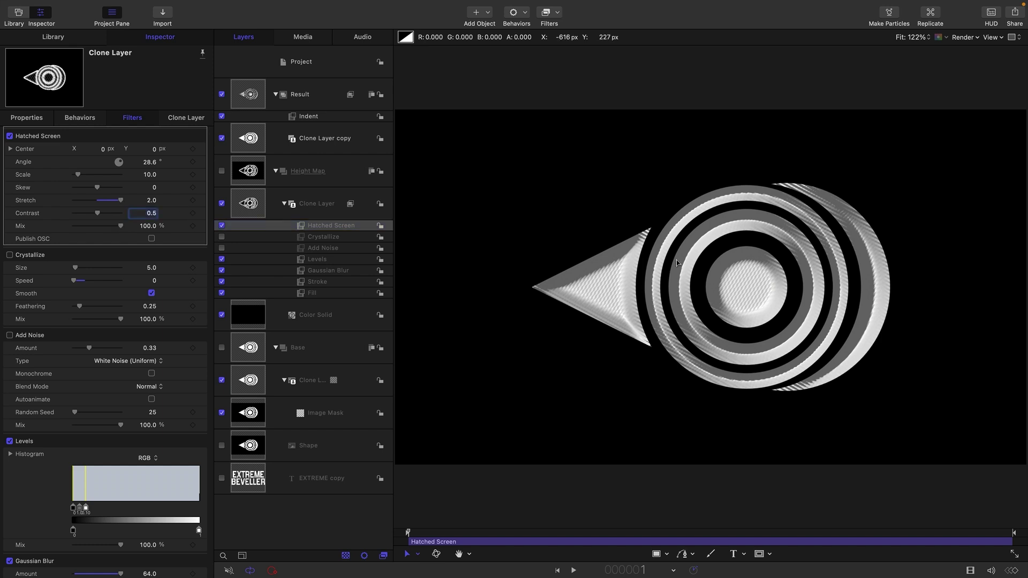
click(222, 226)
click(242, 206)
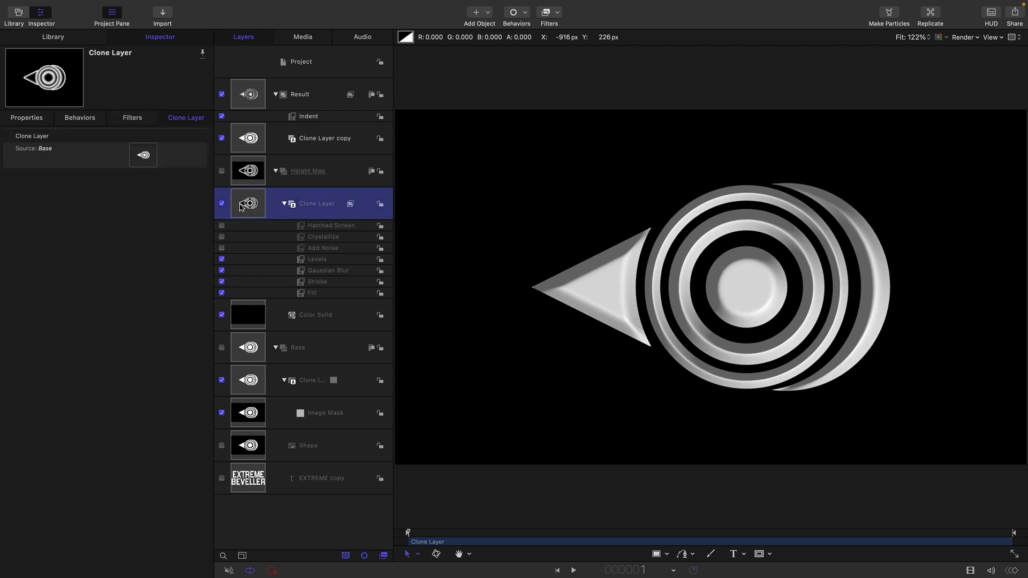
Add a Highpass filter at Radius 24, then move Hatched Screen above it and re-enable it.
click(561, 12)
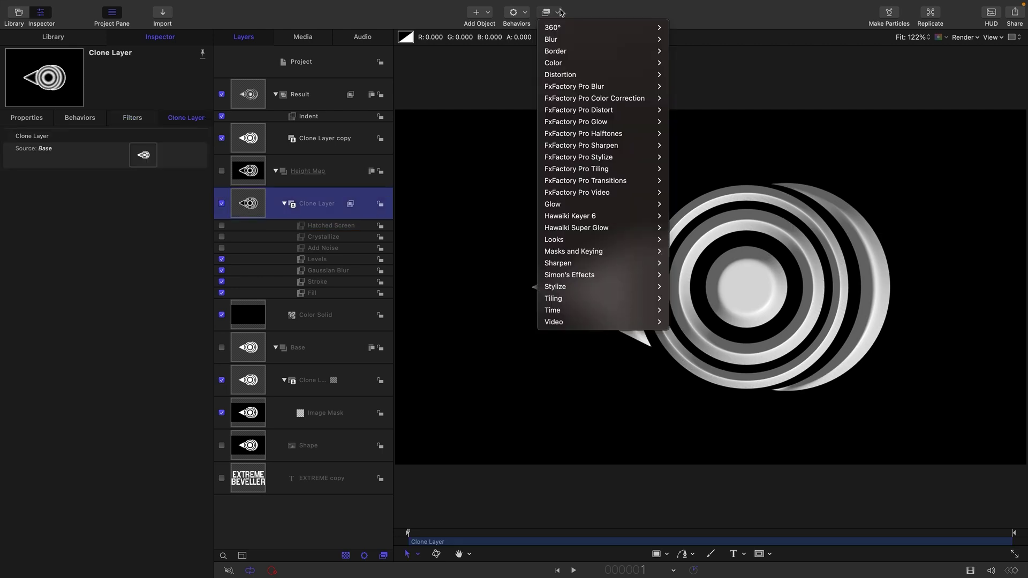
mouse_move(582, 292)
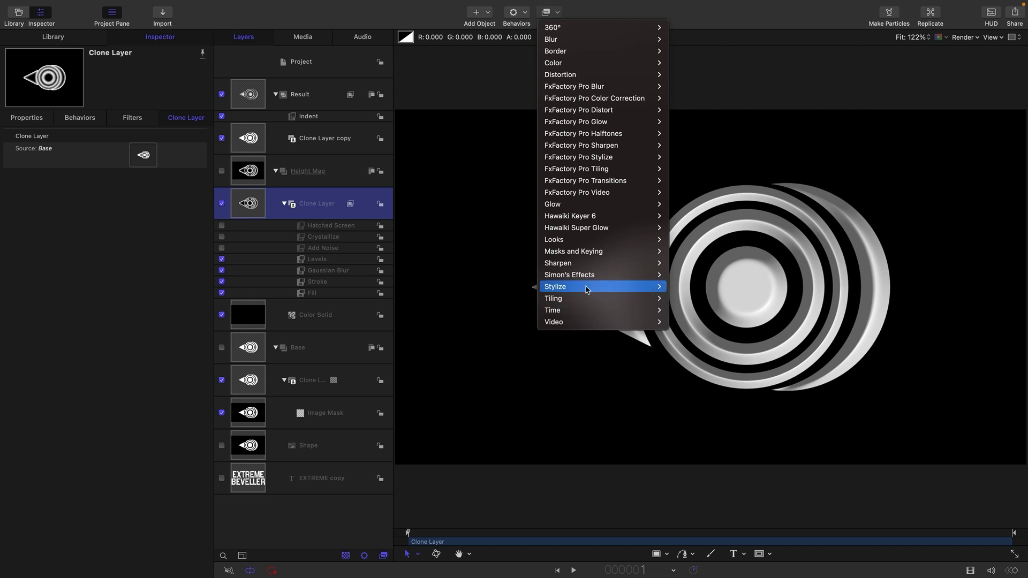
click(696, 413)
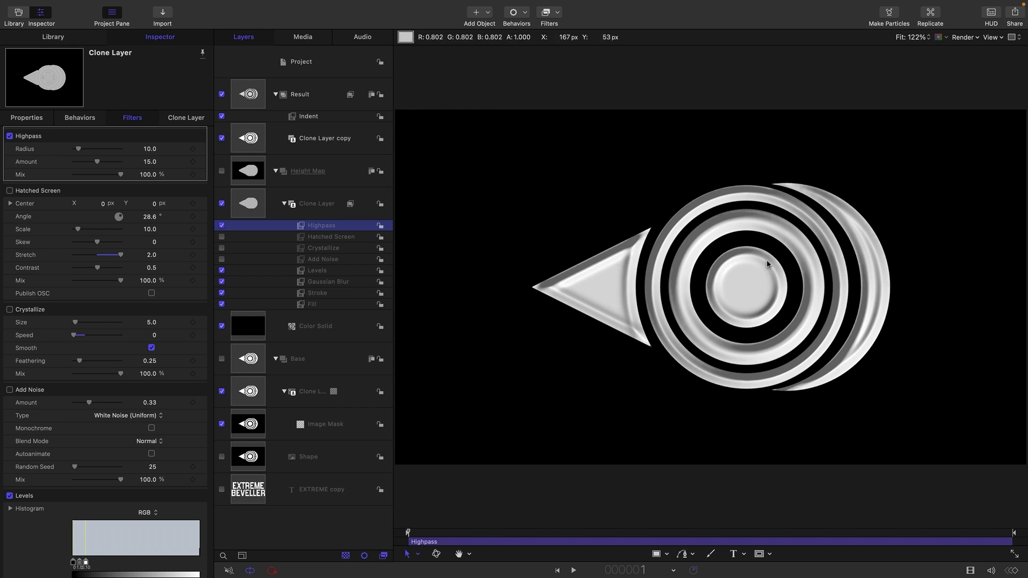
click(222, 226)
click(222, 225)
drag(78, 149, 85, 151)
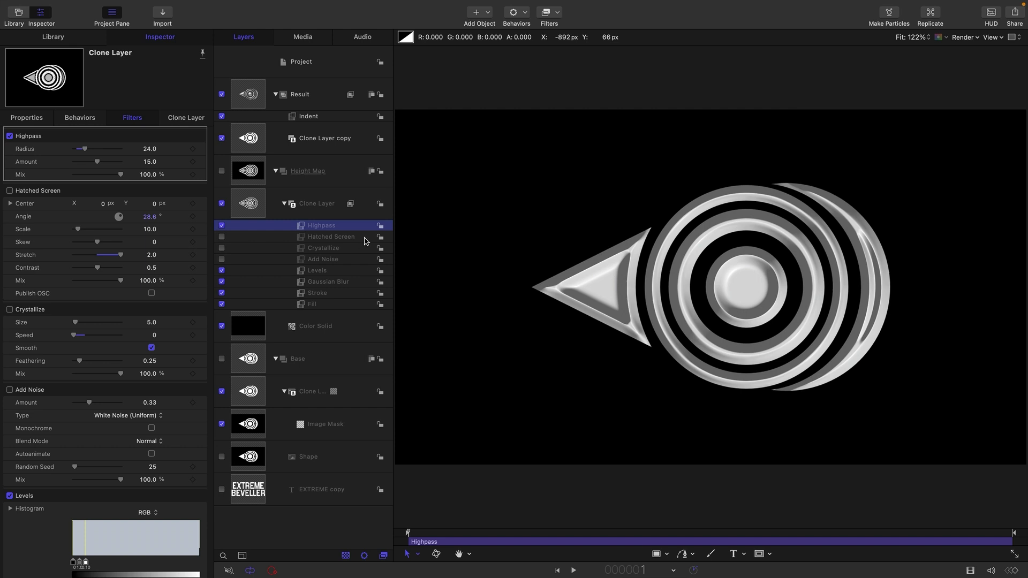
drag(355, 241, 327, 226)
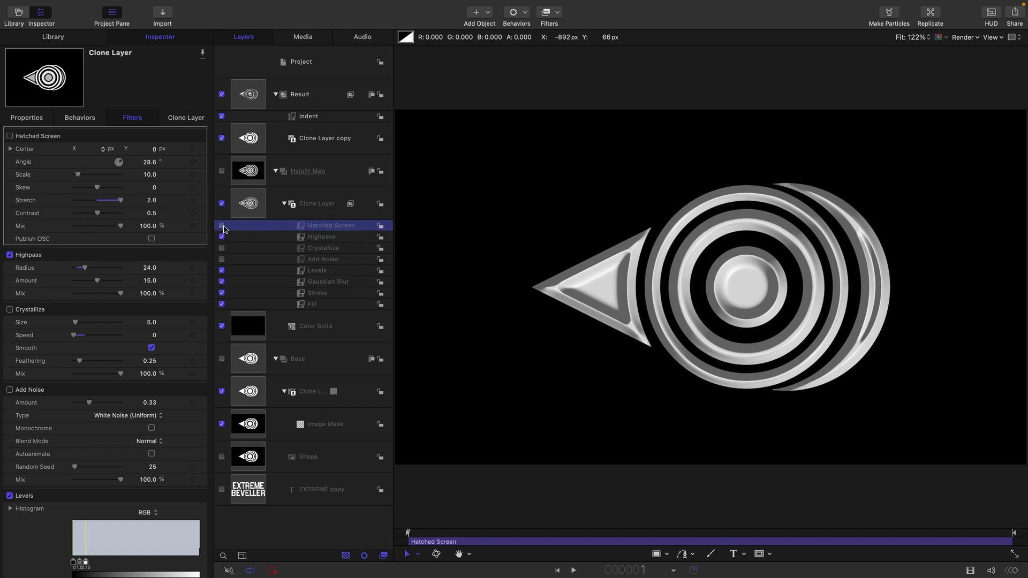
click(221, 226)
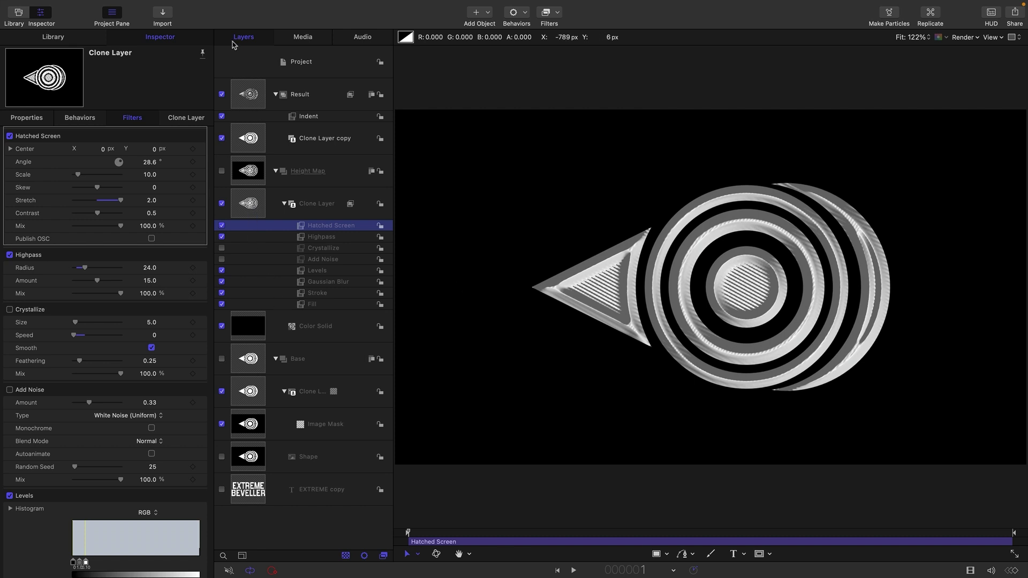
Add a Gradient generator above the logo, coloured green at top to dark blue.
click(319, 65)
click(46, 37)
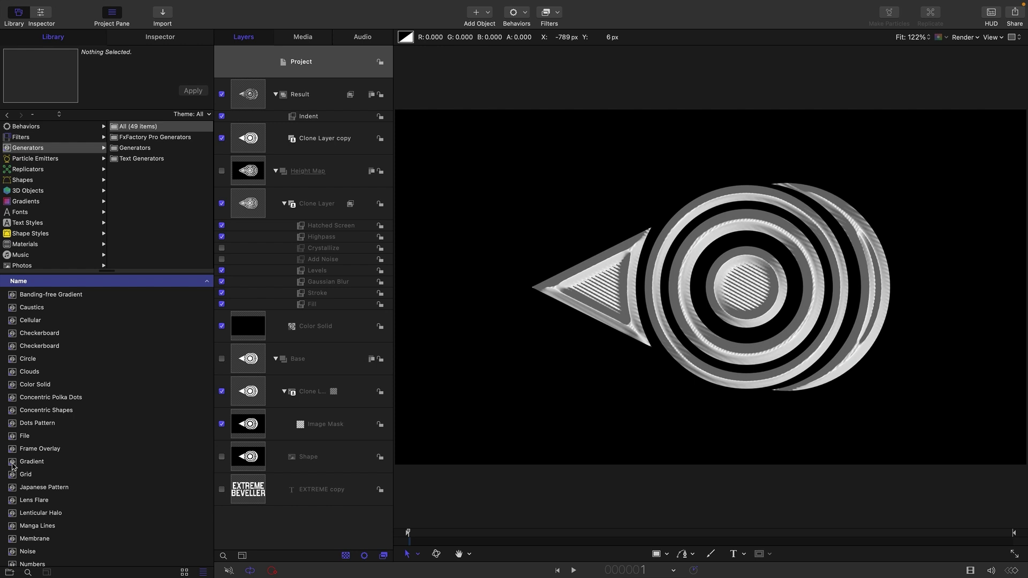
drag(12, 464, 250, 70)
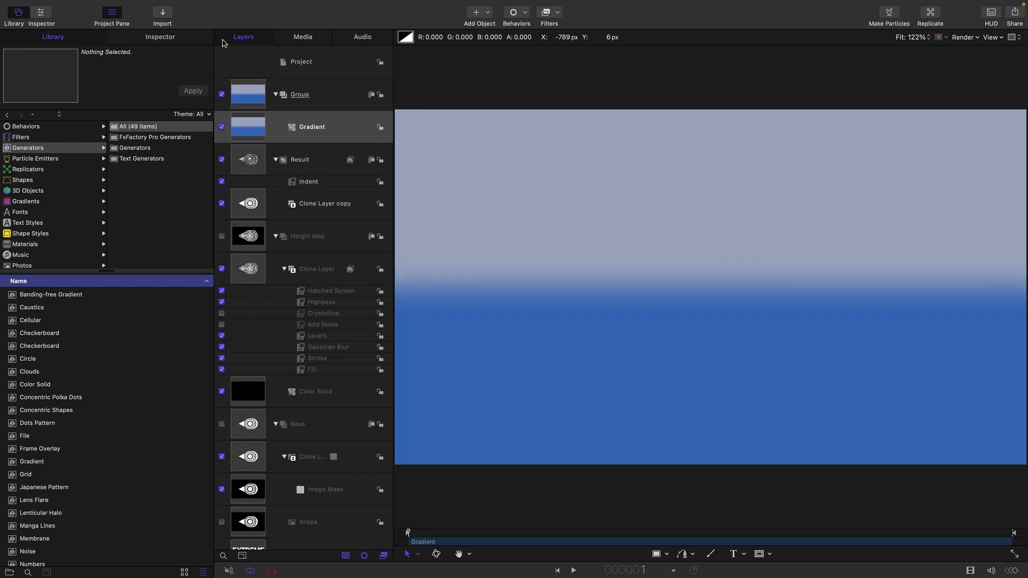
click(163, 37)
click(10, 187)
drag(108, 286, 88, 260)
click(187, 236)
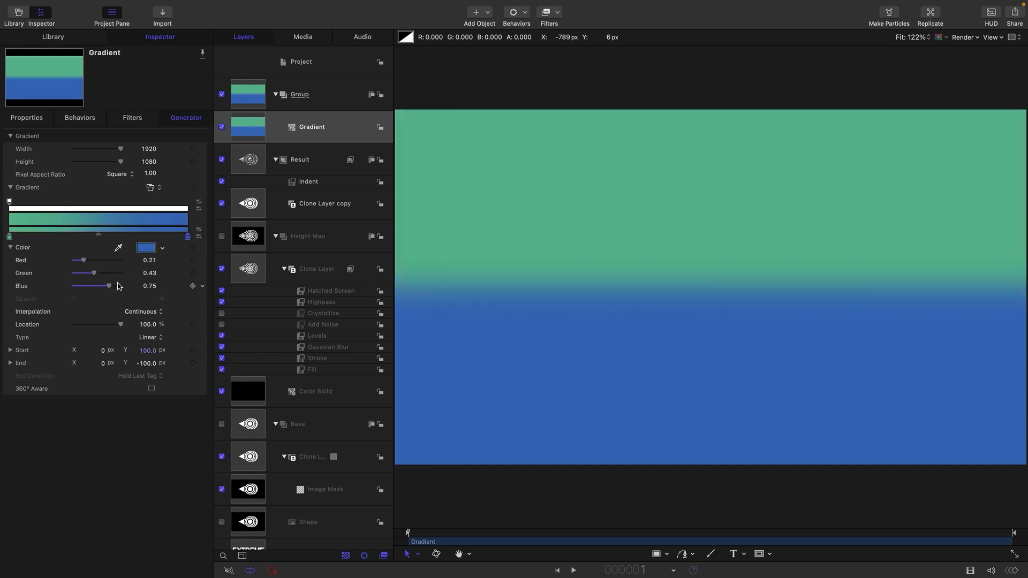
click(145, 247)
drag(186, 401, 167, 403)
click(5, 293)
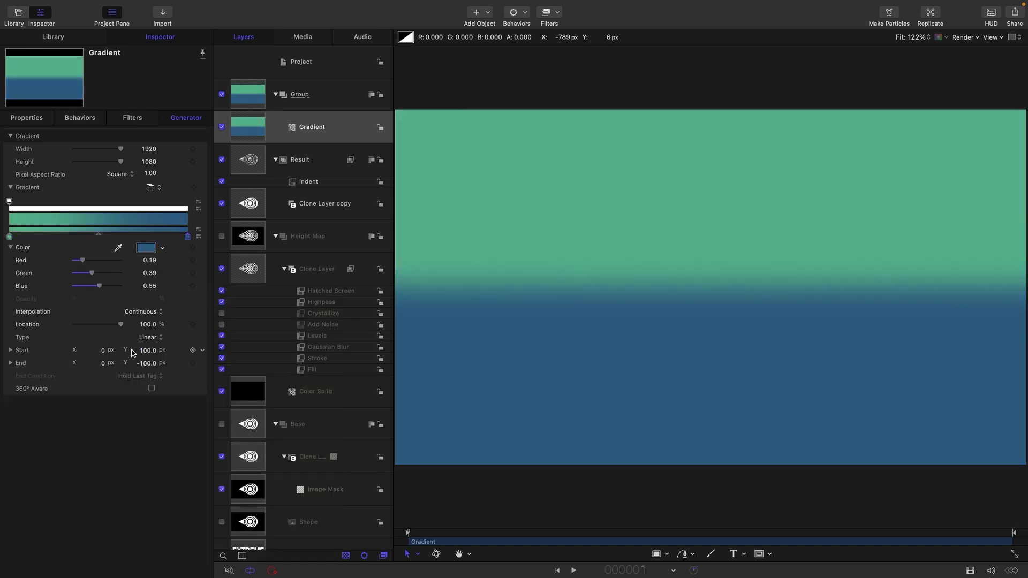
Set the gradient's Start Y to 320 and End Y to -320.
click(148, 352)
text(320)
key(Return)
key(Tab)
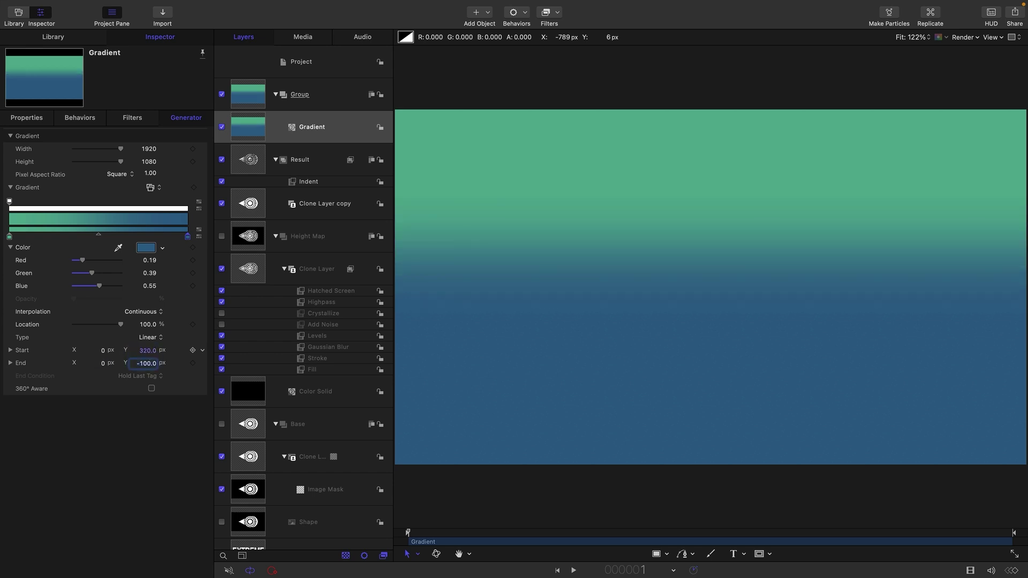
text(-320)
key(Return)
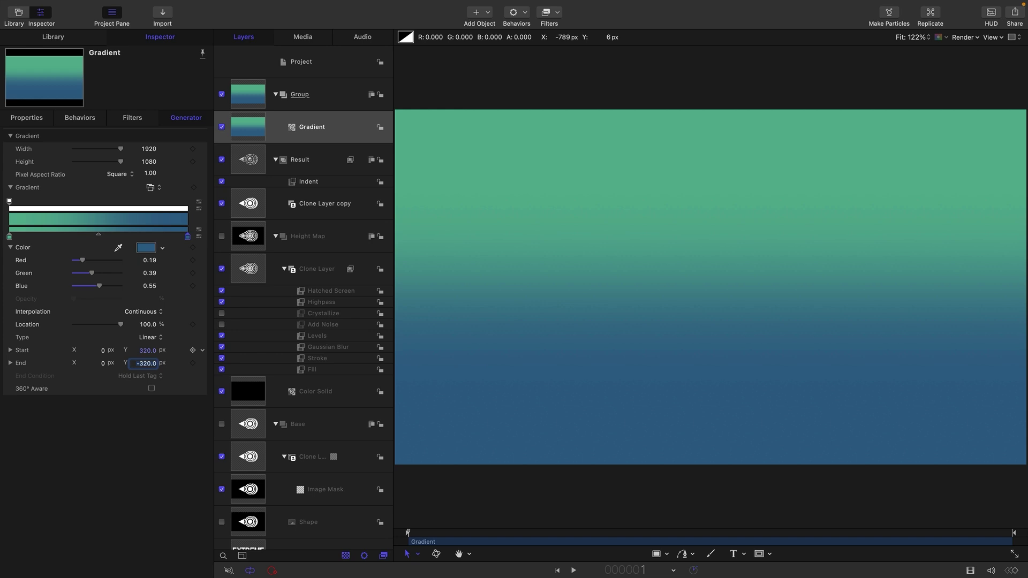
Add an image mask to the gradient group, using the Base logo layer as its source.
click(247, 94)
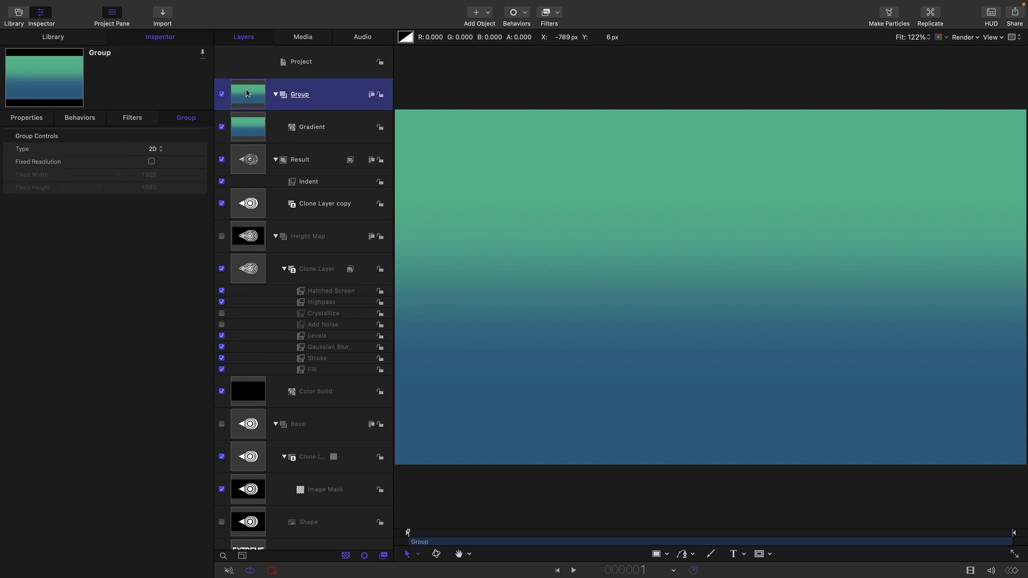
right_click(246, 93)
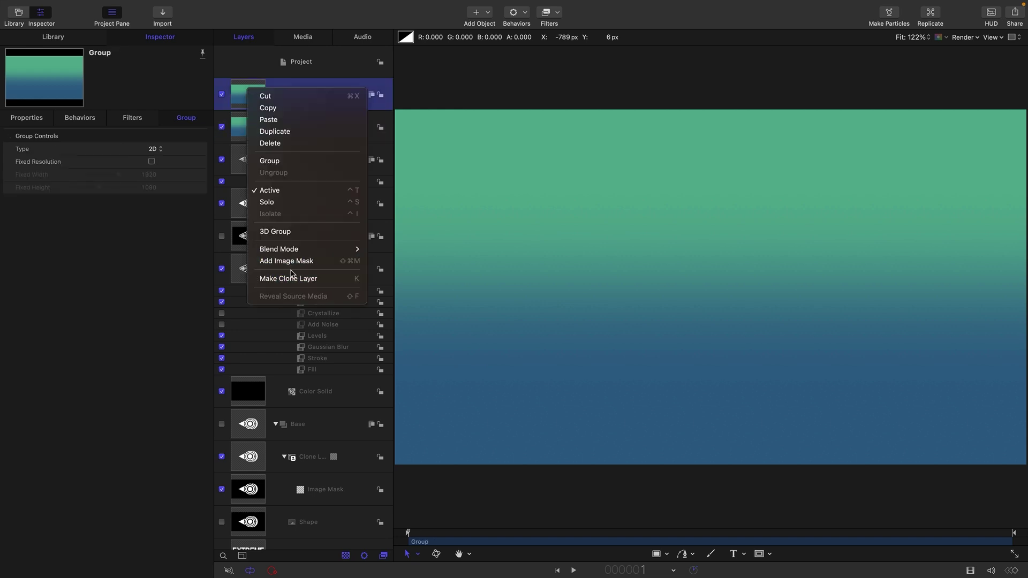
click(292, 261)
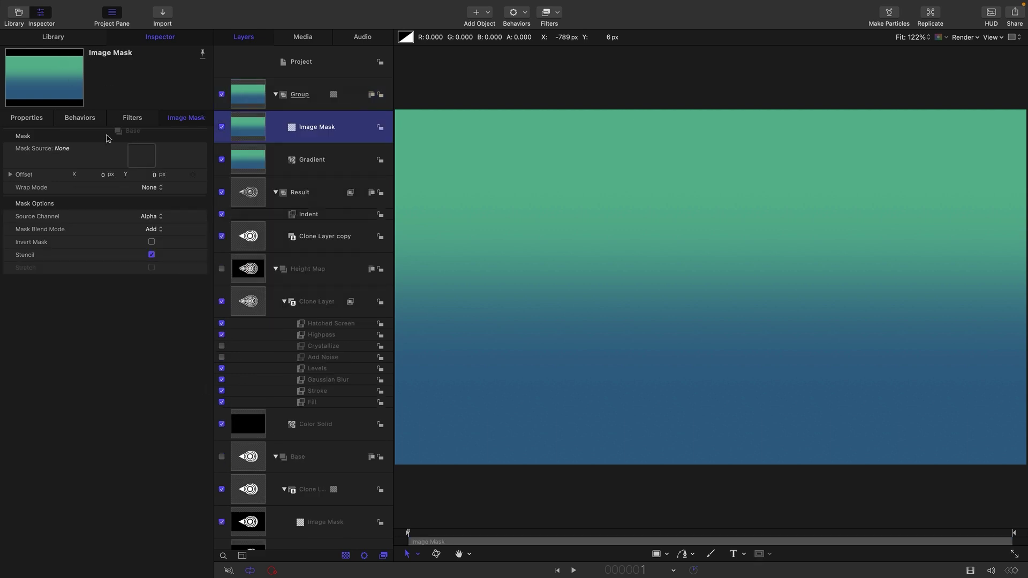
drag(138, 158, 137, 158)
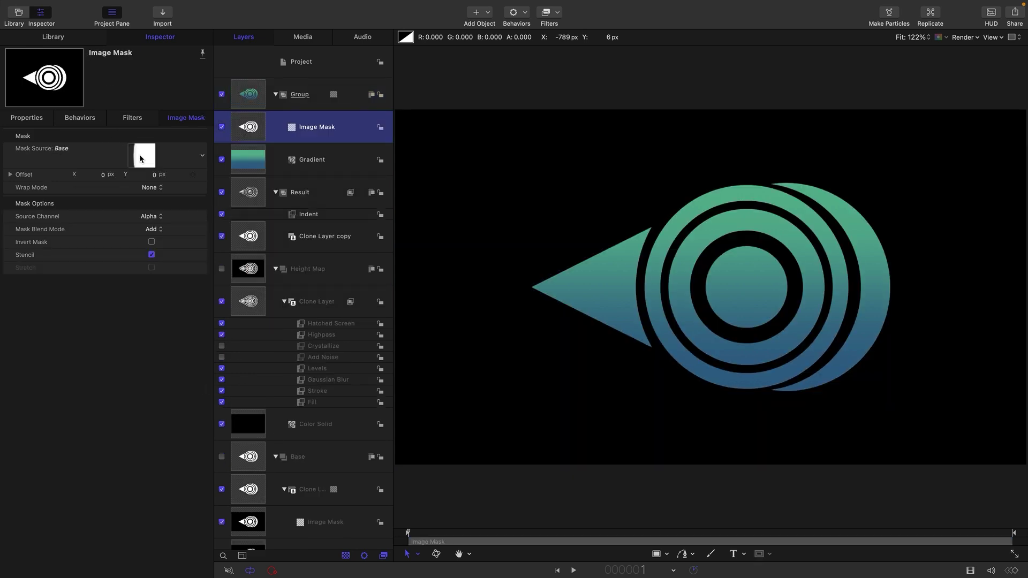
Set the gradient group's blend mode to Color Dodge.
click(252, 97)
click(25, 120)
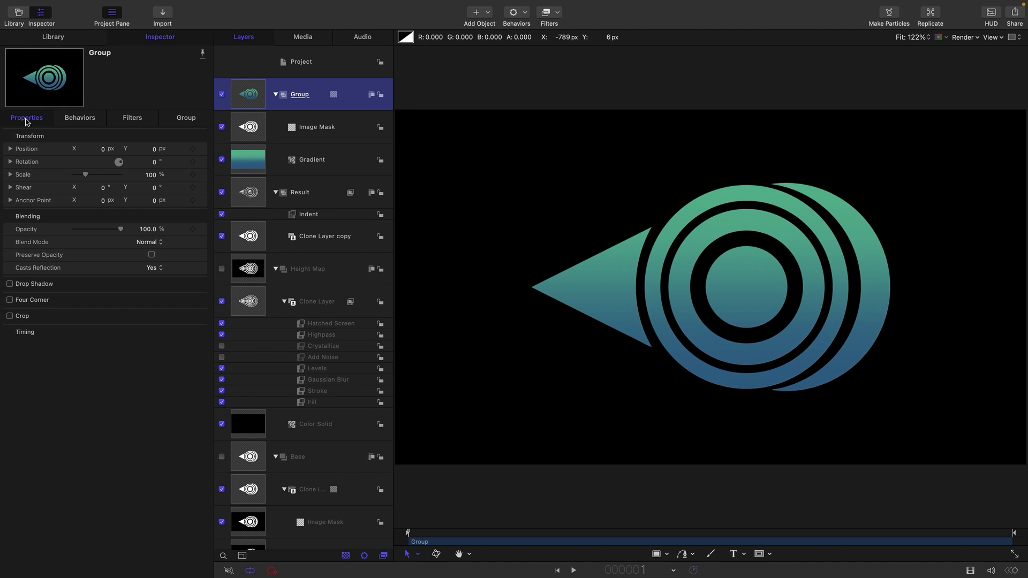
click(149, 244)
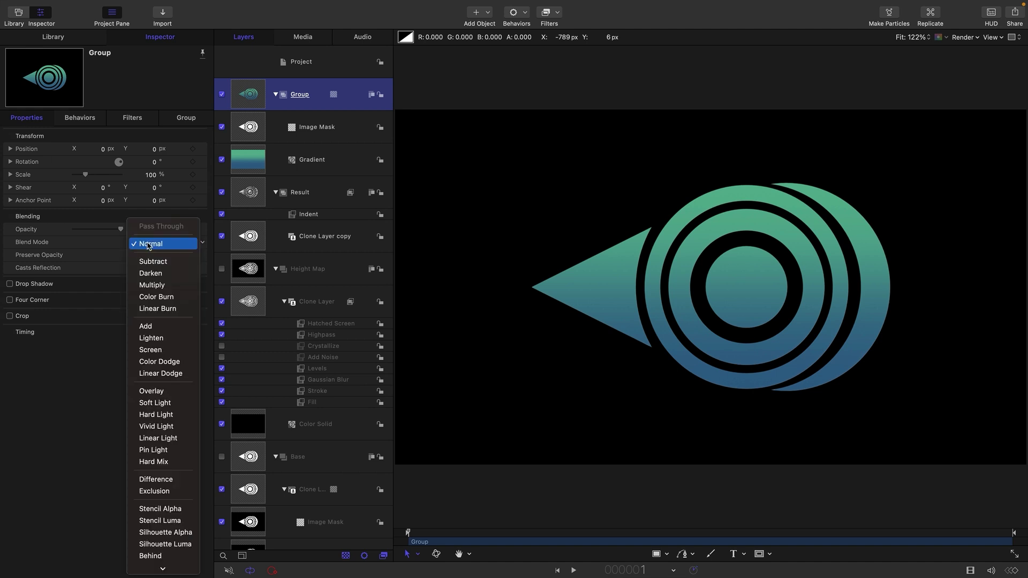
click(159, 361)
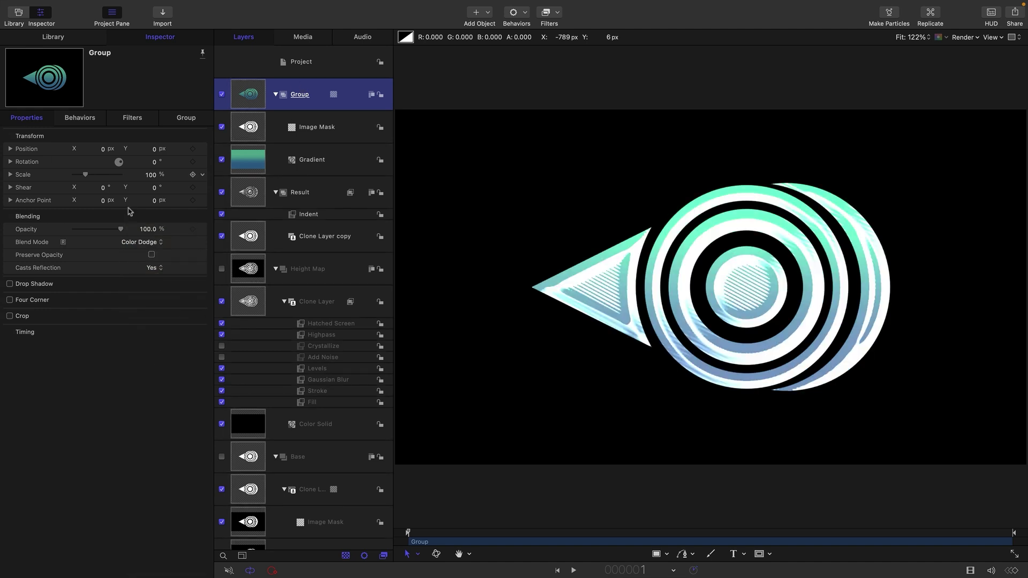
click(250, 193)
Add a Levels filter to the Result layer and drag gamma to darken the logo's midtones.
mouse_move(545, 1)
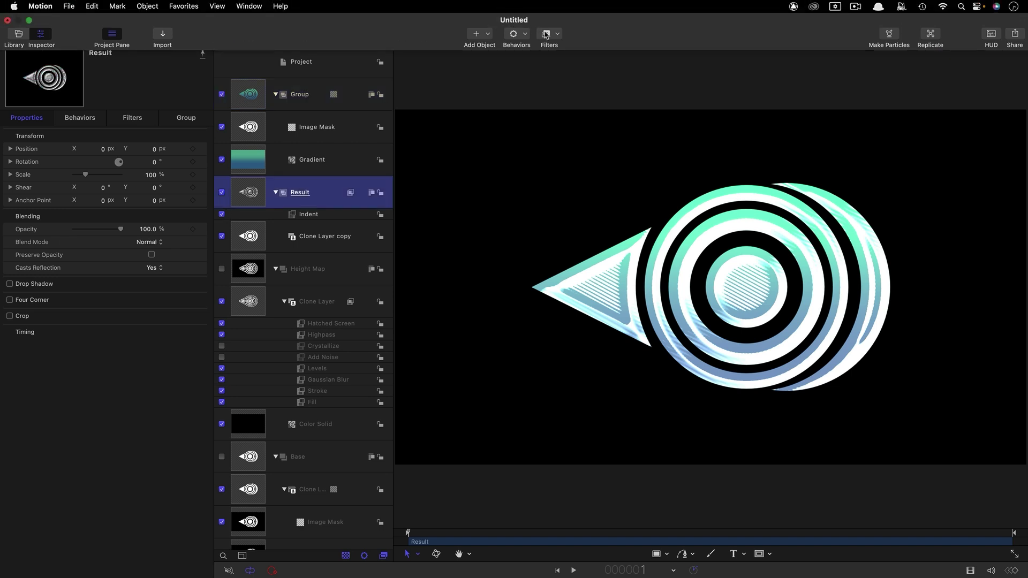
click(557, 34)
mouse_move(562, 86)
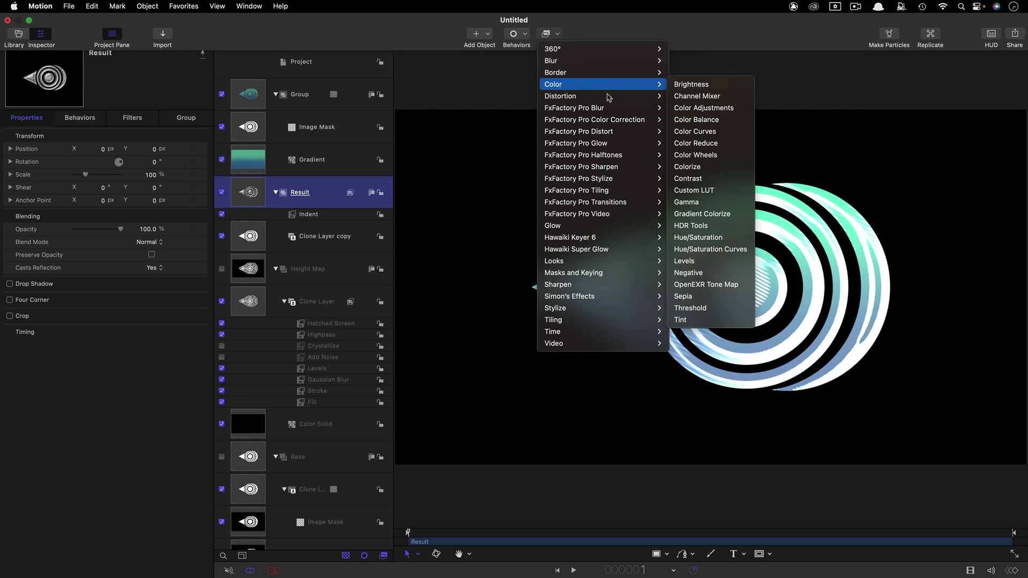
click(695, 263)
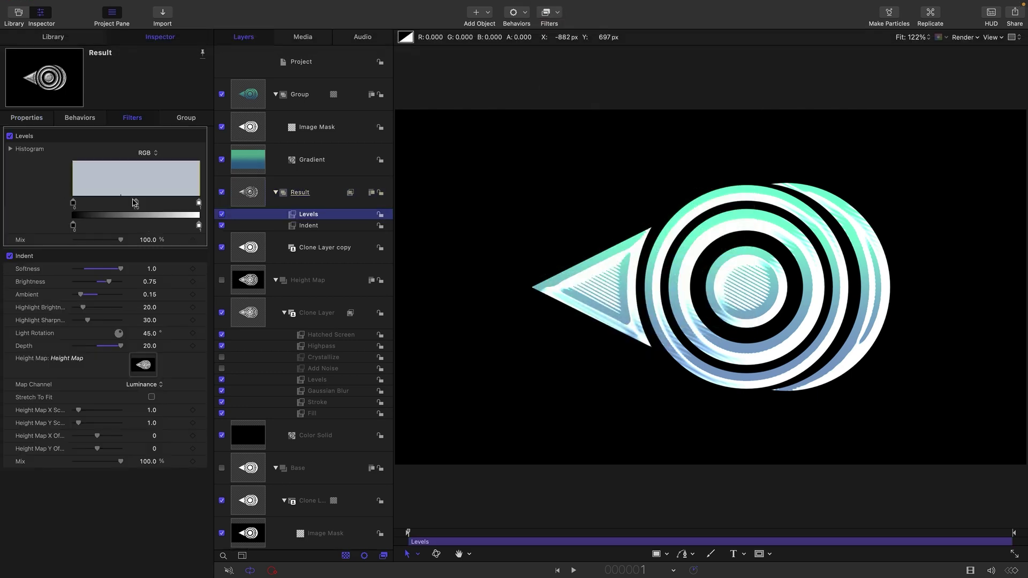
drag(135, 206, 192, 230)
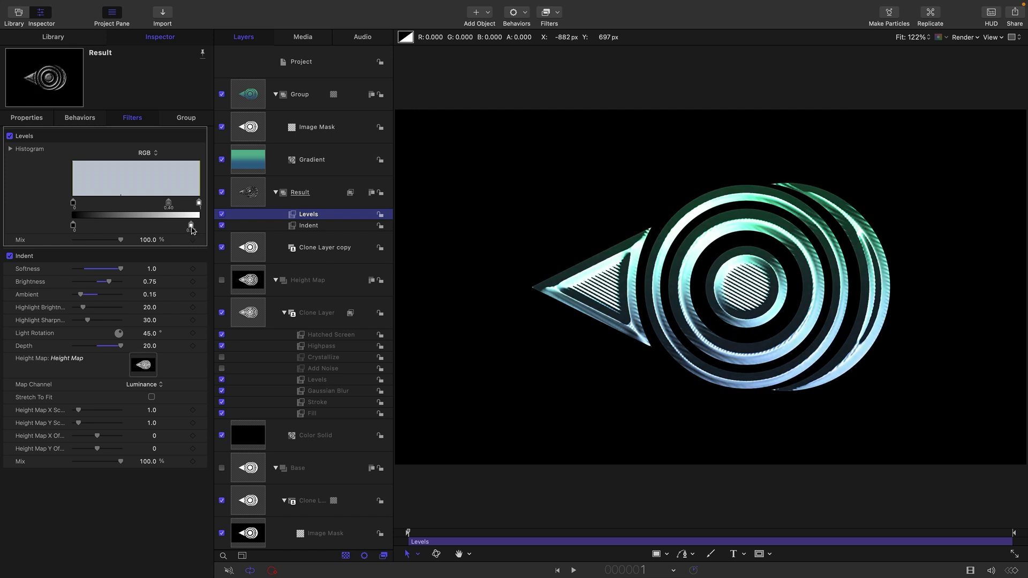
Lower the Hatched Screen Mix to about 35% to soften the hatching.
click(327, 336)
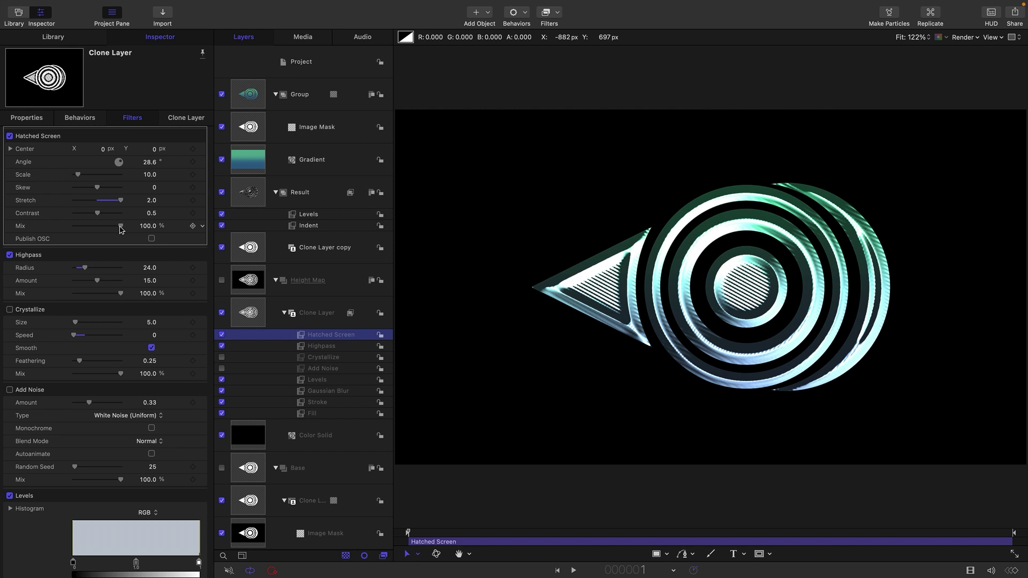
drag(121, 230, 91, 231)
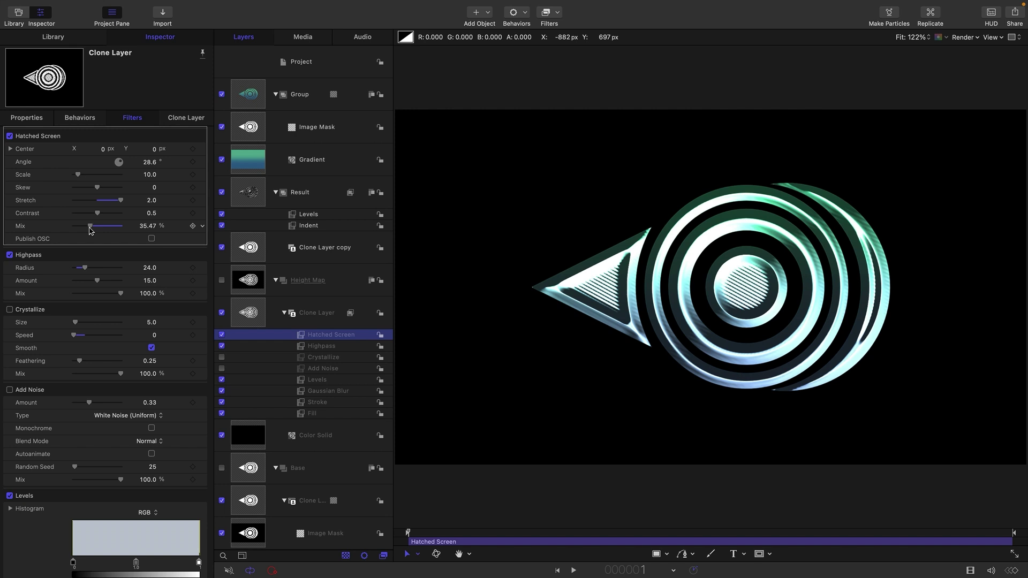
click(303, 381)
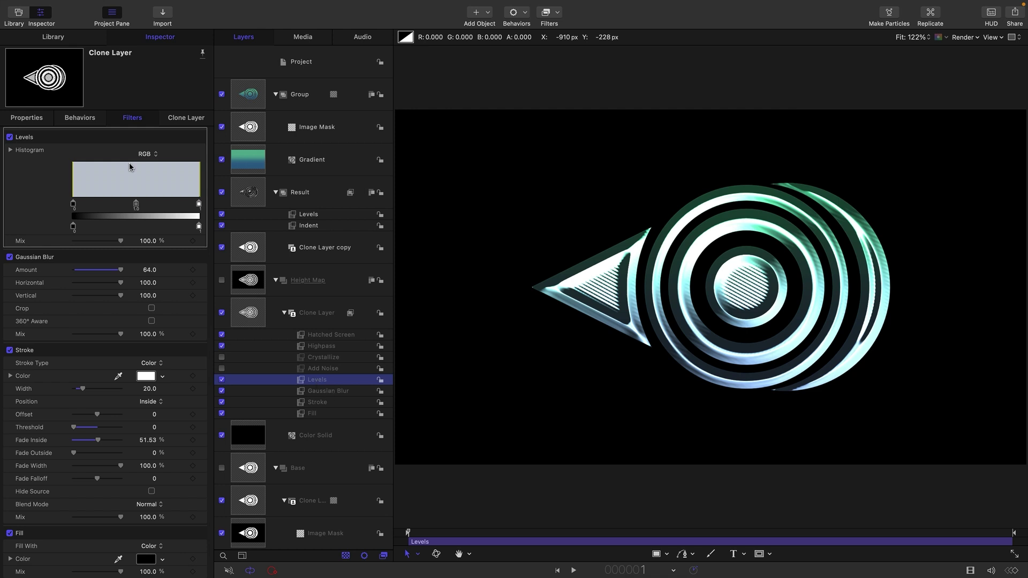
Keep the Clone Layer's Levels on RGB and raise its black input point to darken the rings.
click(146, 154)
click(147, 153)
drag(74, 208, 116, 194)
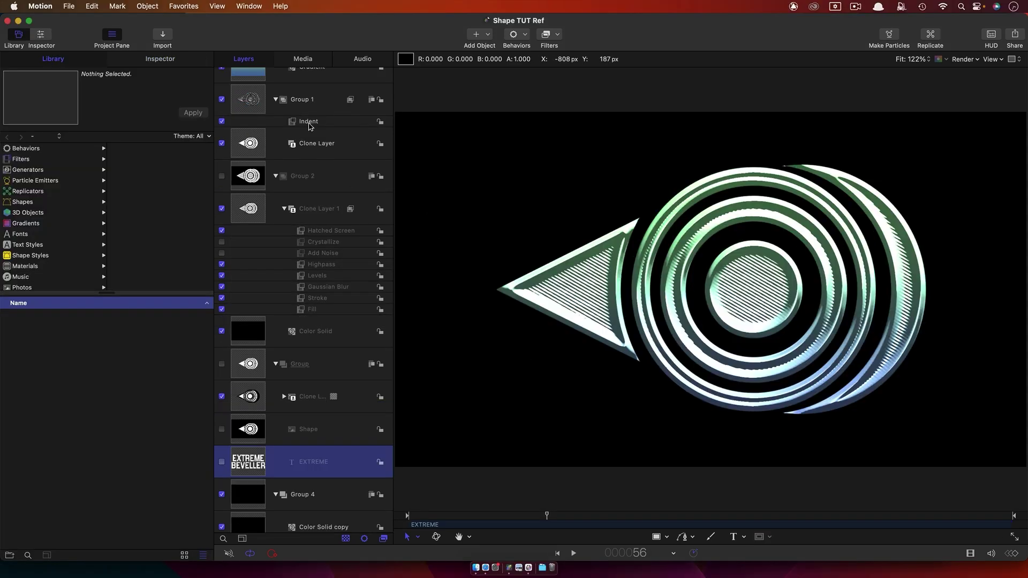
Change the Indent filter's Light Rotation from 114 to about 124.4 in the reference project.
click(309, 122)
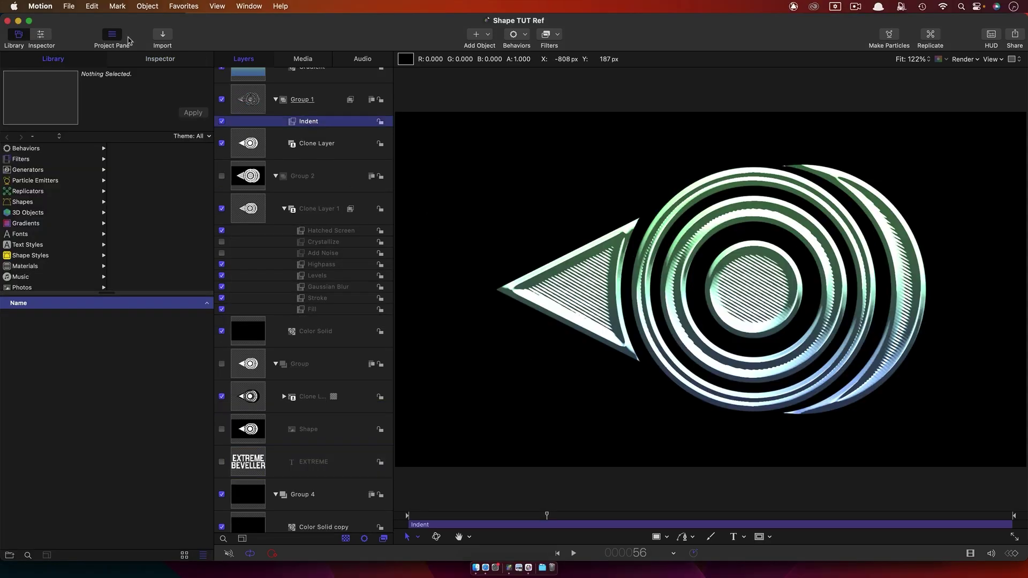
click(167, 60)
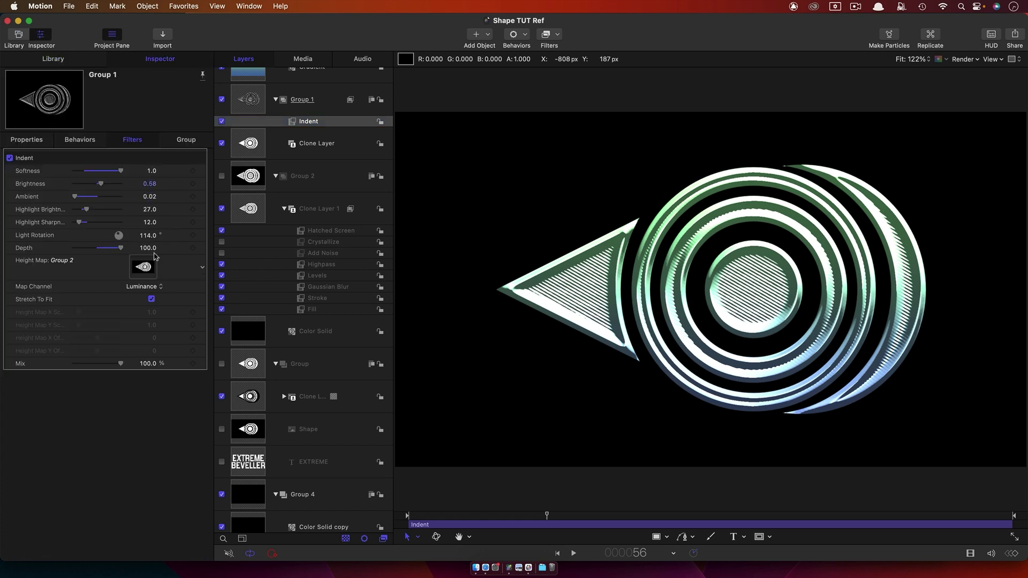
drag(148, 236, 148, 236)
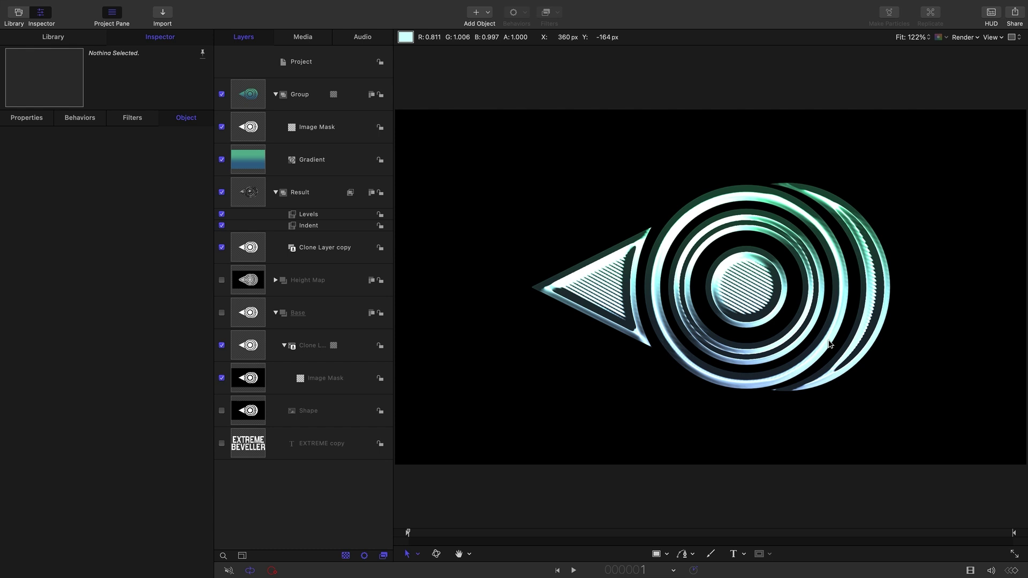
Import ColouredShape.png into the Base group.
click(249, 324)
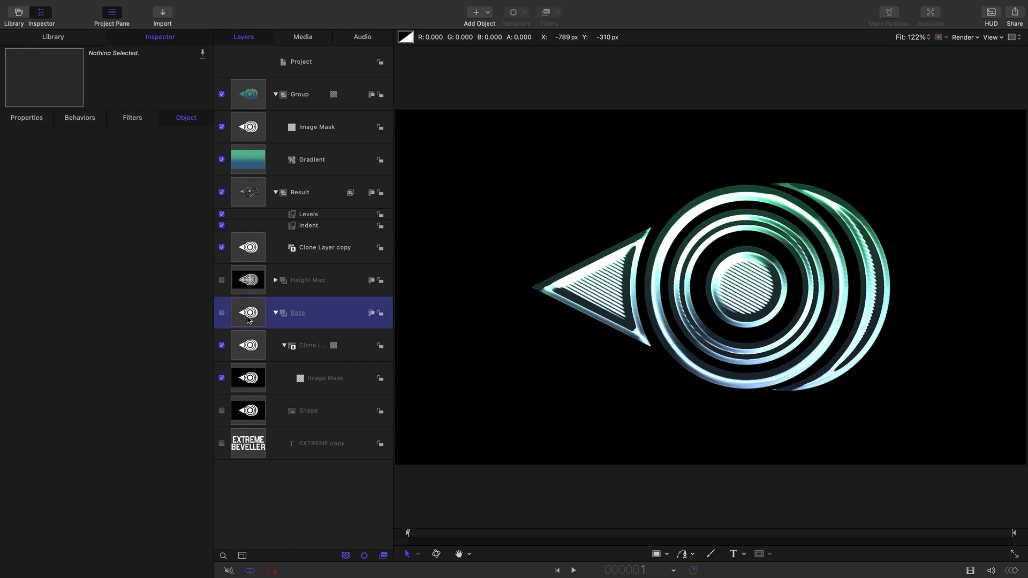
click(162, 37)
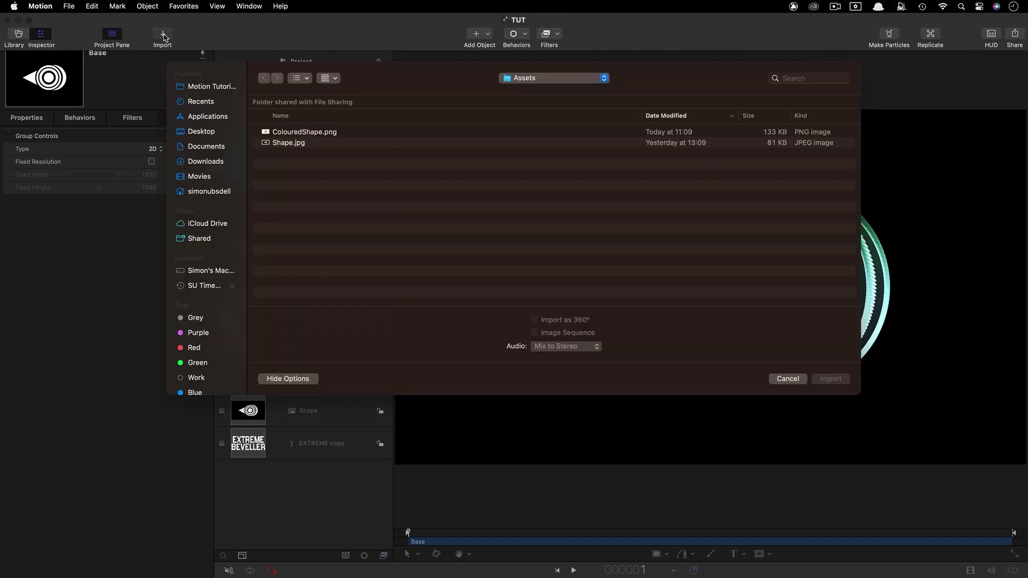
click(314, 134)
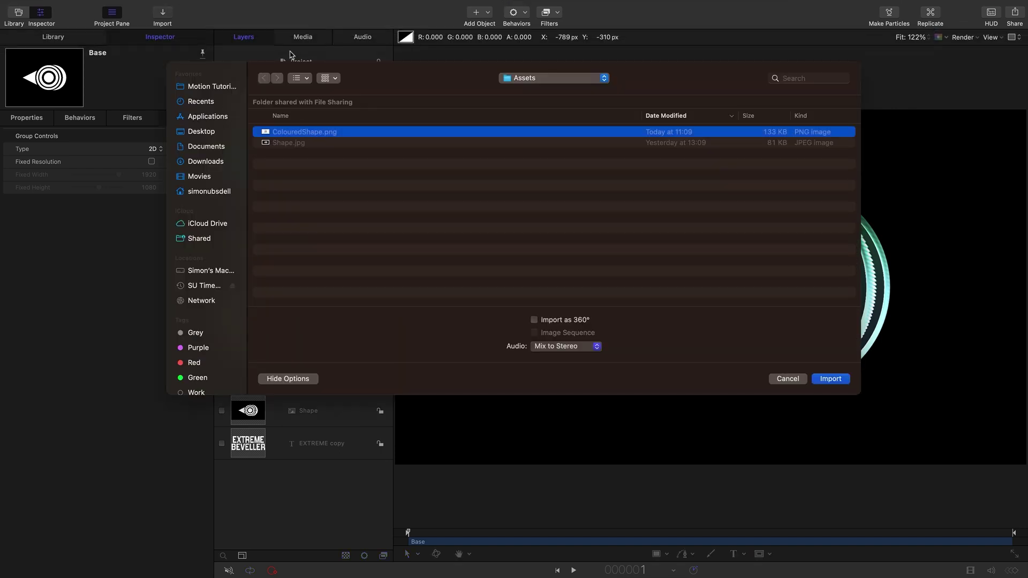
click(835, 378)
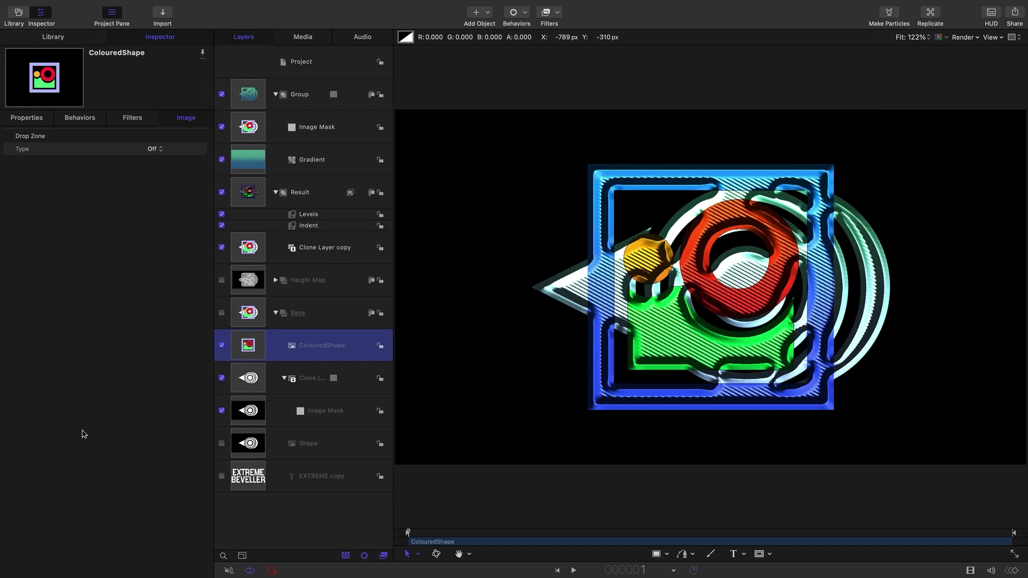
Switch off the Clone Layer, the Result's Levels filter and the gradient Group, then scrub to a later frame.
click(222, 378)
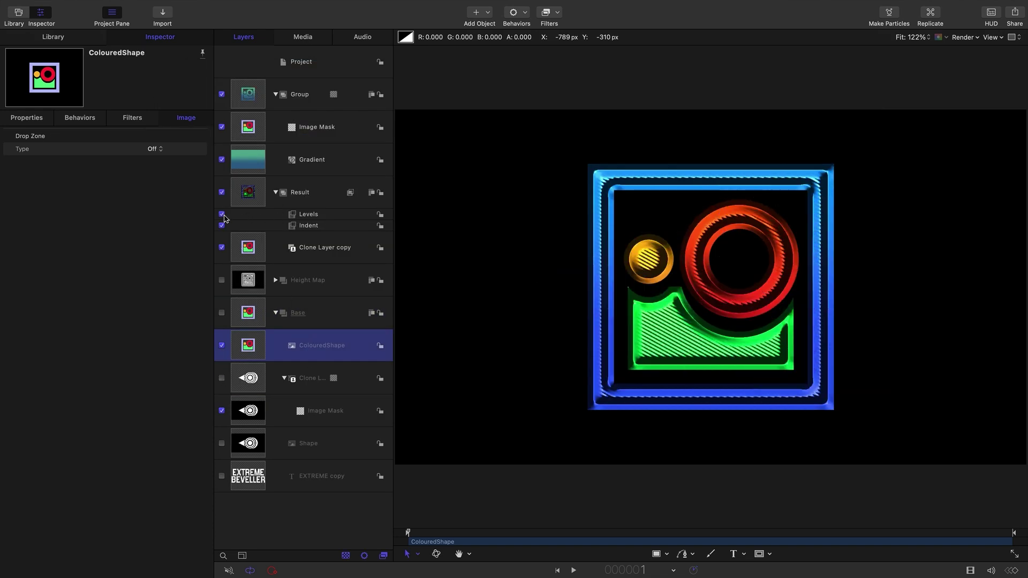
click(222, 214)
click(221, 95)
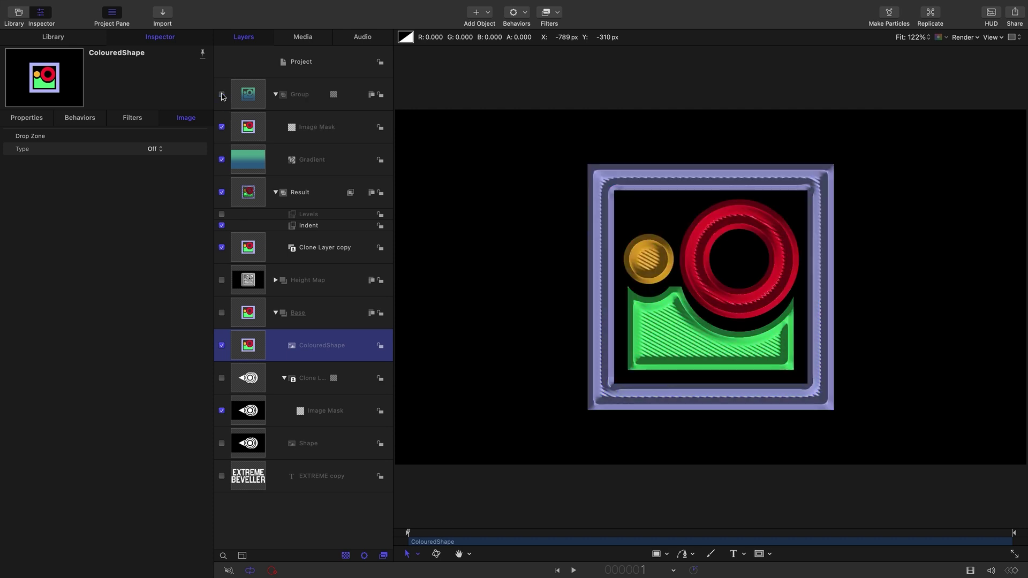
drag(493, 535, 711, 550)
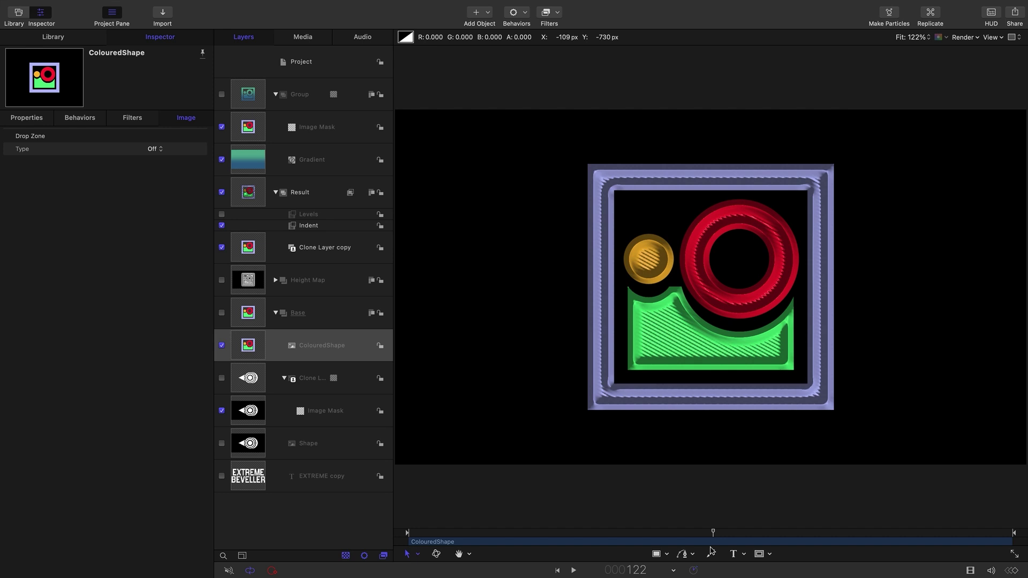
Create a text layer reading 'very small text' below the image.
key(t)
click(597, 430)
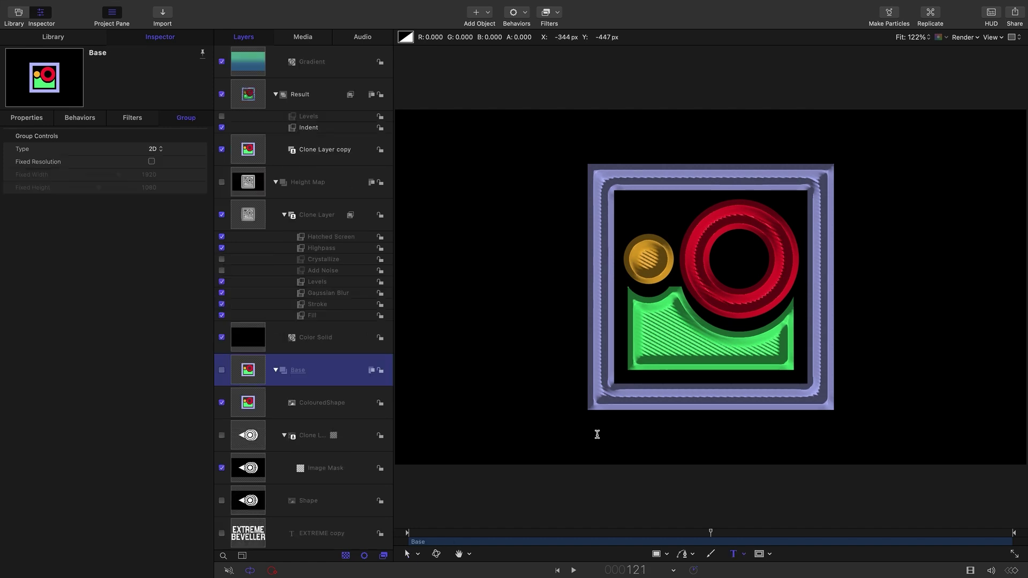
text(very )
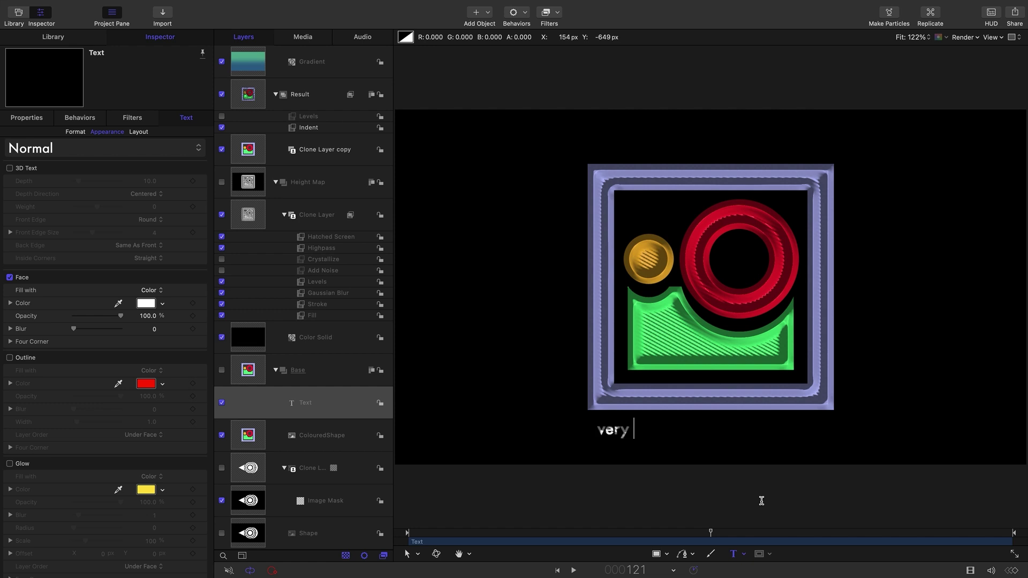
text(small text)
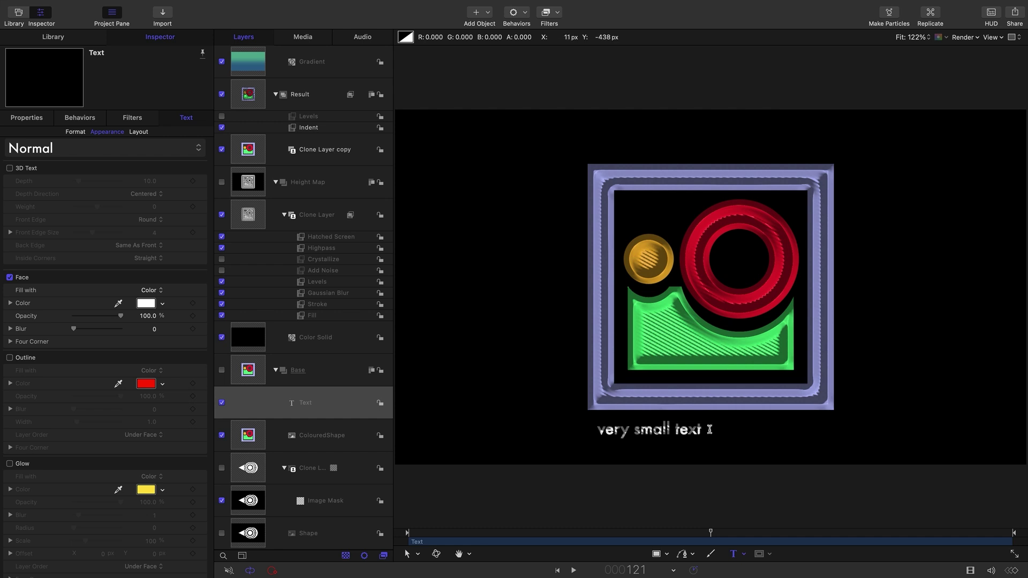
drag(709, 429, 591, 427)
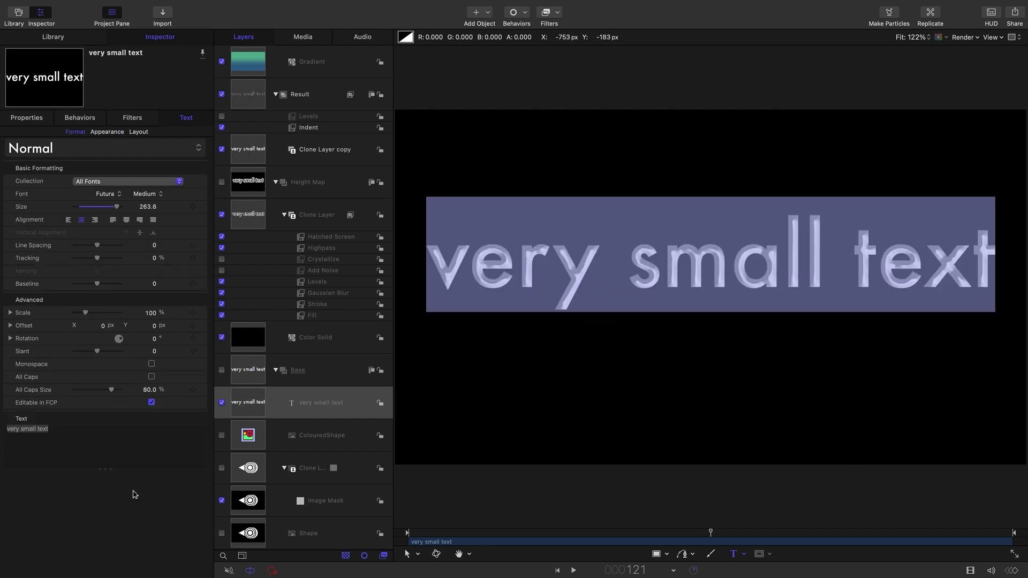
click(405, 556)
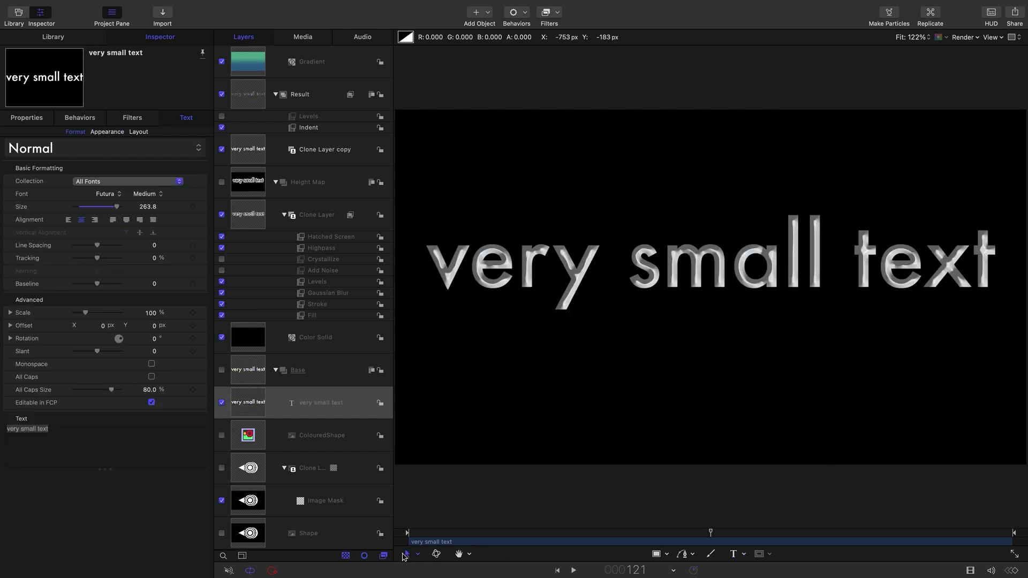